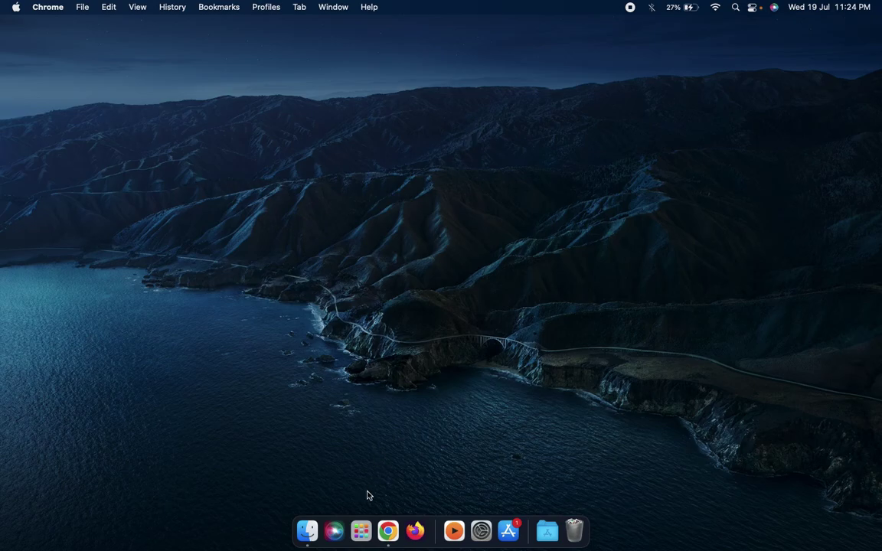
- Launch Android Studio from Launchpad to bring up its Welcome window
{"action": "left_click", "coordinate": [361, 531]}
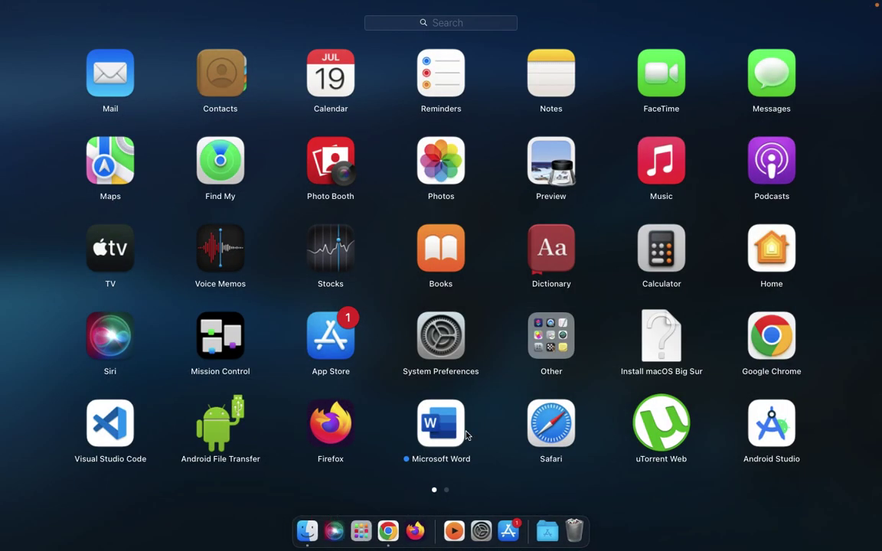
{"action": "left_click", "coordinate": [771, 423]}
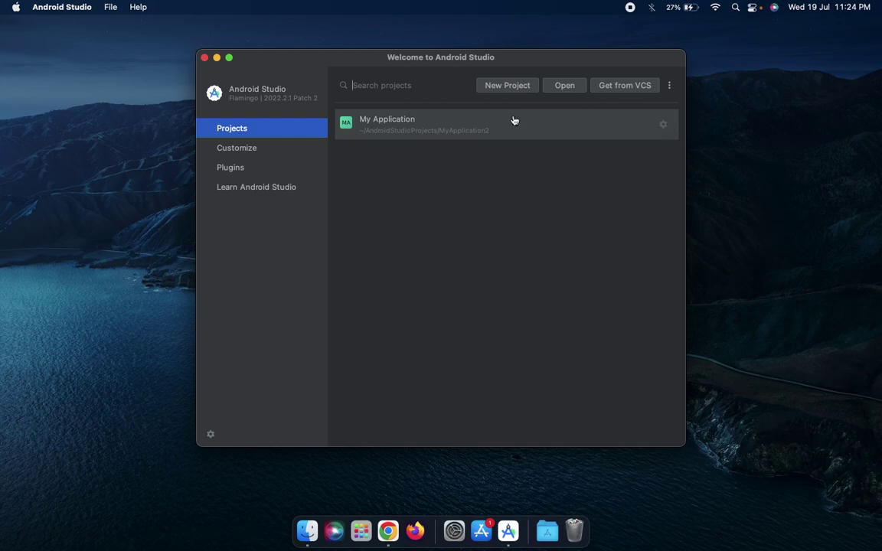
- Open the My Application project from the Welcome window's Projects list
{"action": "left_click", "coordinate": [397, 136]}
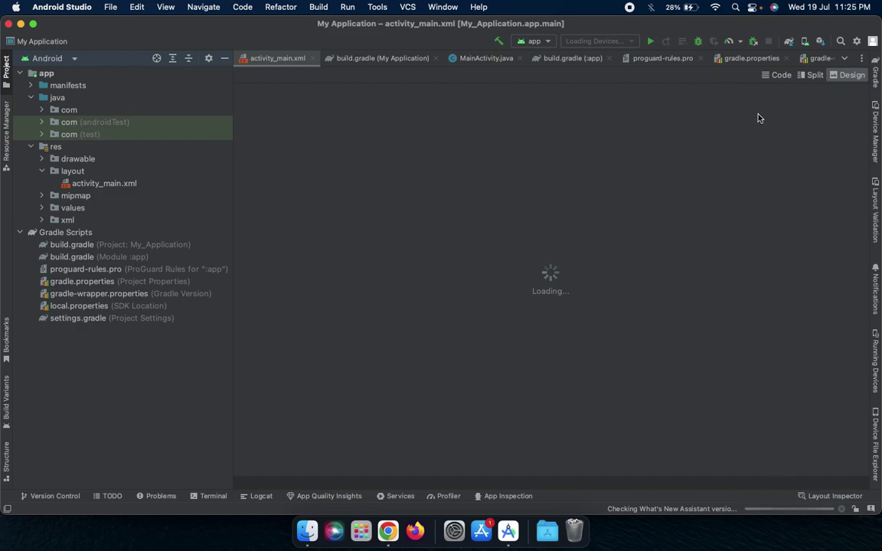
- Close all editor tabs including activity_main.xml and collapse the app module tree
{"action": "right_click", "coordinate": [277, 62]}
{"action": "mouse_move", "coordinate": [314, 295]}
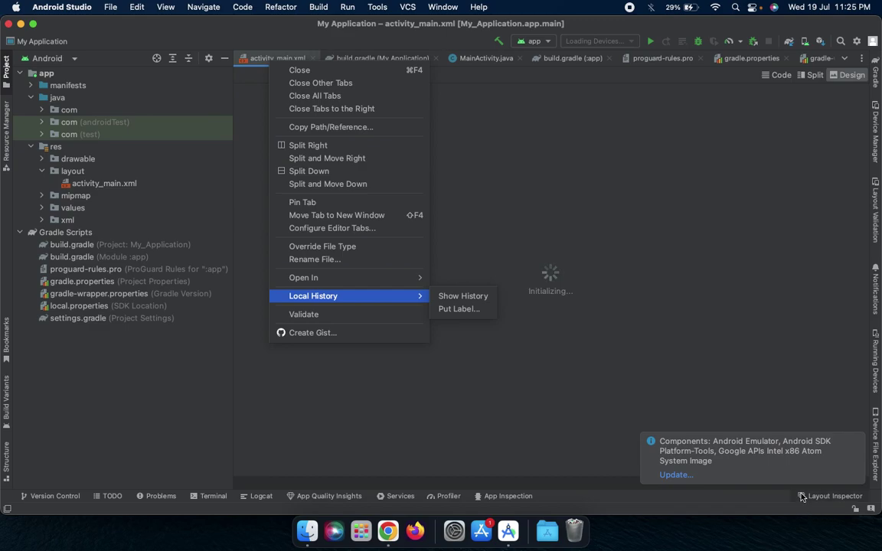
{"action": "mouse_move", "coordinate": [752, 458]}
{"action": "left_click", "coordinate": [852, 444]}
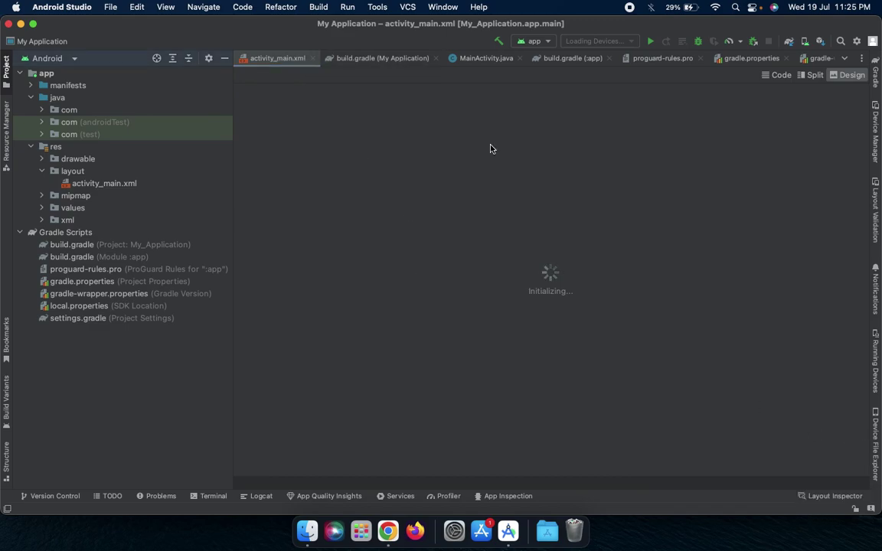
{"action": "right_click", "coordinate": [276, 60]}
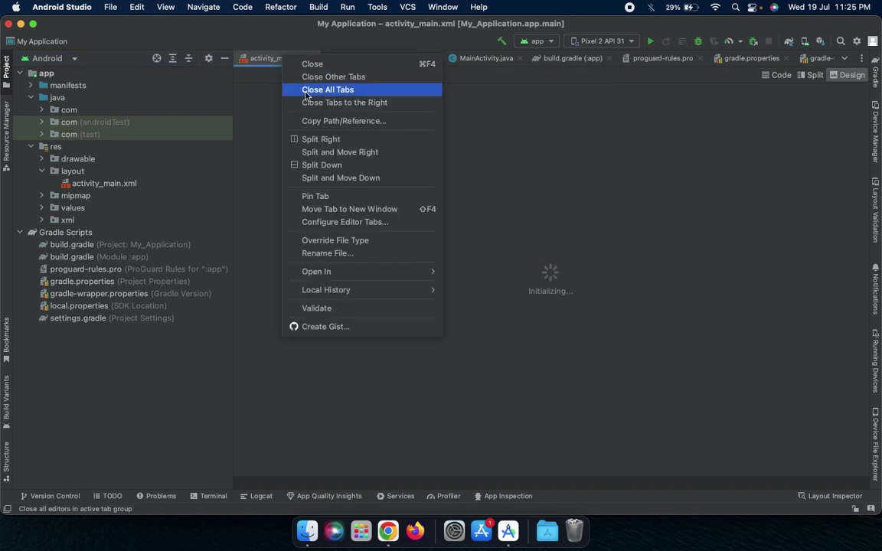
{"action": "key", "text": "Escape"}
{"action": "left_click", "coordinate": [279, 61]}
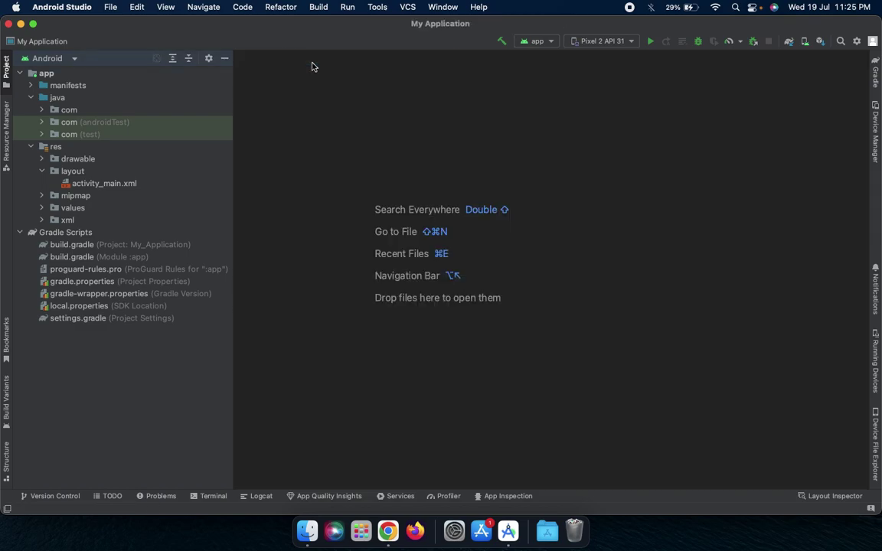
{"action": "left_click", "coordinate": [20, 74]}
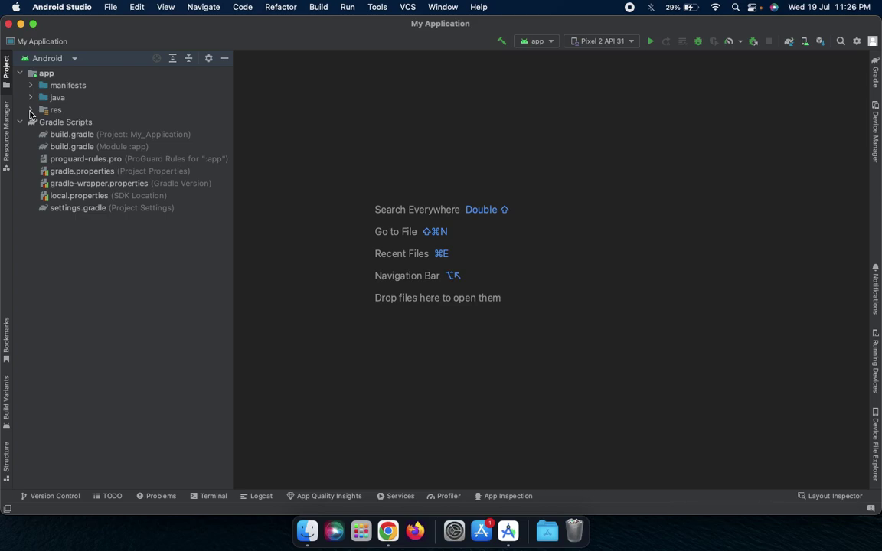
- Open activity_main.xml from res > layout in the layout designer
{"action": "left_click", "coordinate": [30, 111]}
{"action": "left_click", "coordinate": [42, 135]}
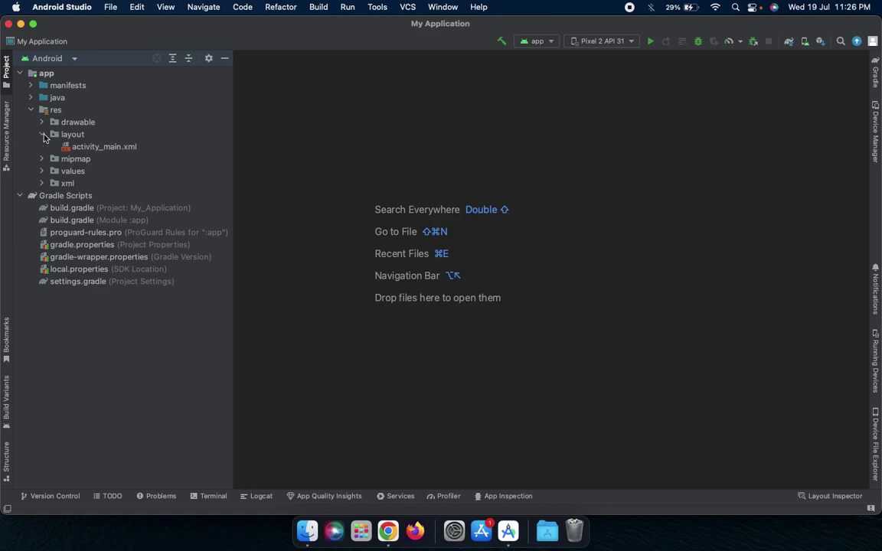
{"action": "double_click", "coordinate": [104, 146]}
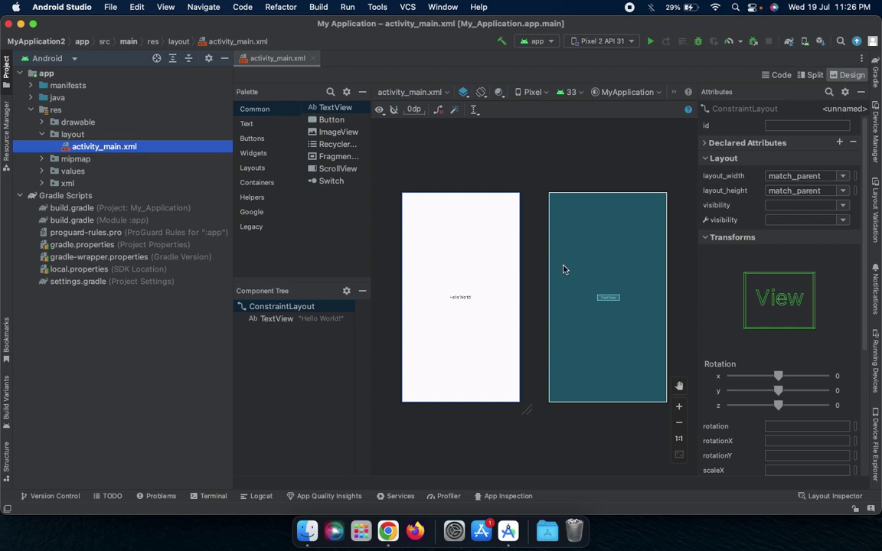
- Cycle previews through Design, Blueprint, then Design and Blueprint, and enable Split view
{"action": "left_click", "coordinate": [462, 91]}
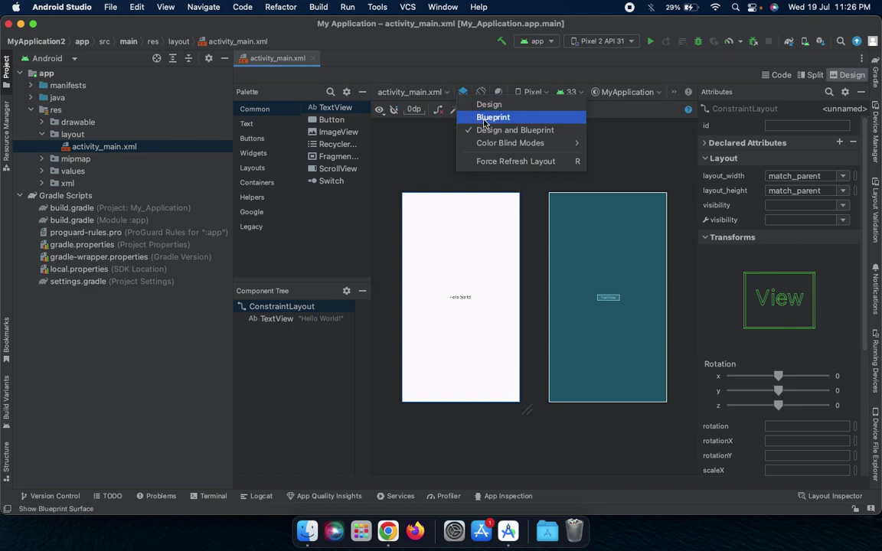
{"action": "mouse_move", "coordinate": [510, 143]}
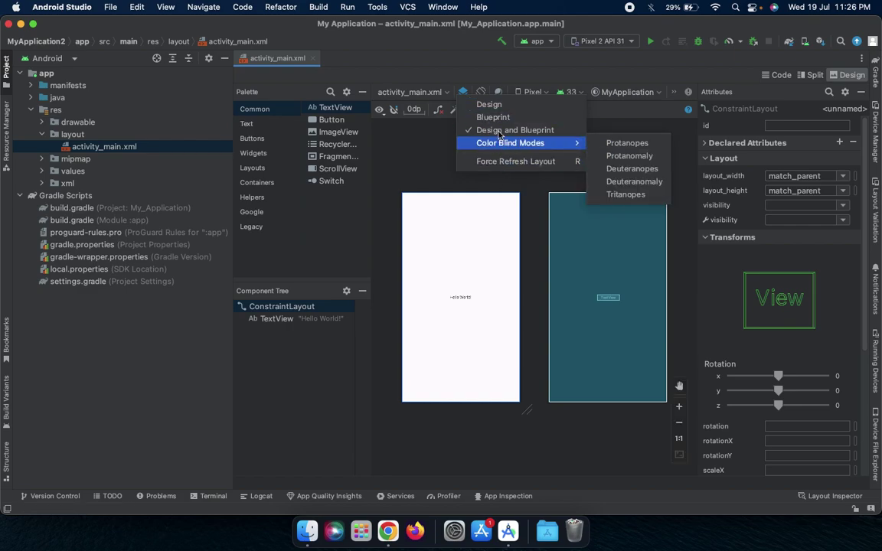
{"action": "left_click", "coordinate": [490, 105]}
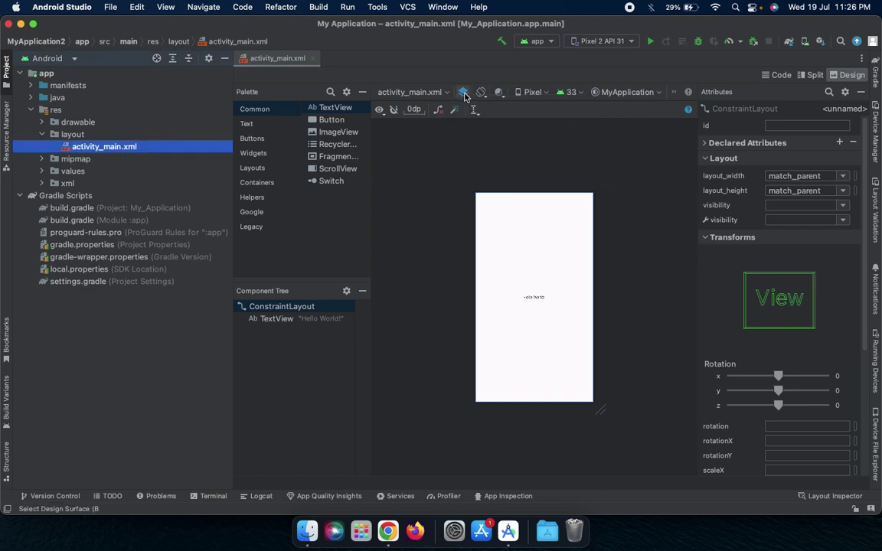
{"action": "left_click", "coordinate": [462, 92]}
{"action": "left_click", "coordinate": [480, 105]}
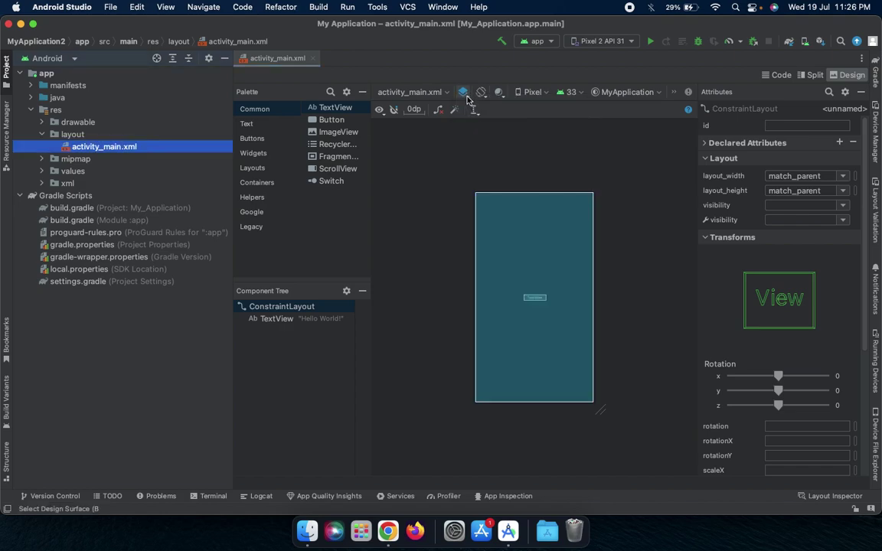
{"action": "left_click", "coordinate": [463, 91]}
{"action": "left_click", "coordinate": [481, 129]}
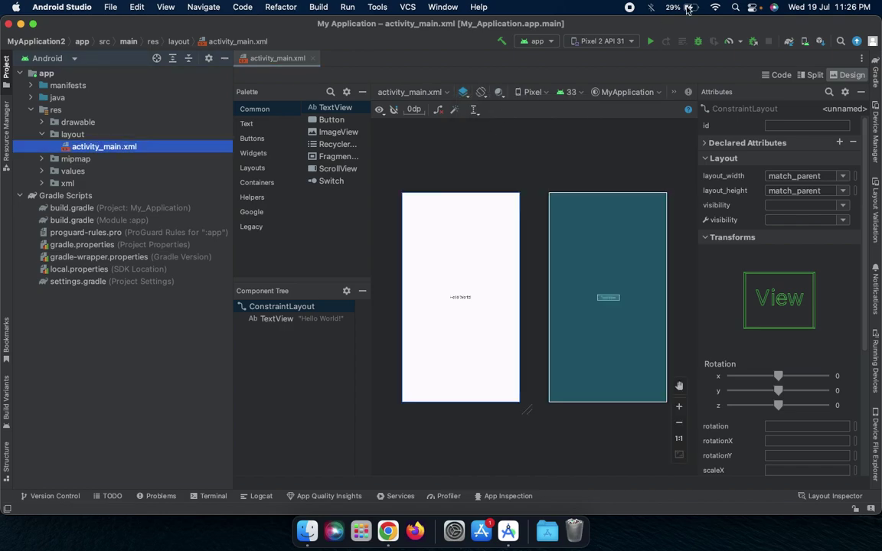
{"action": "left_click", "coordinate": [815, 75]}
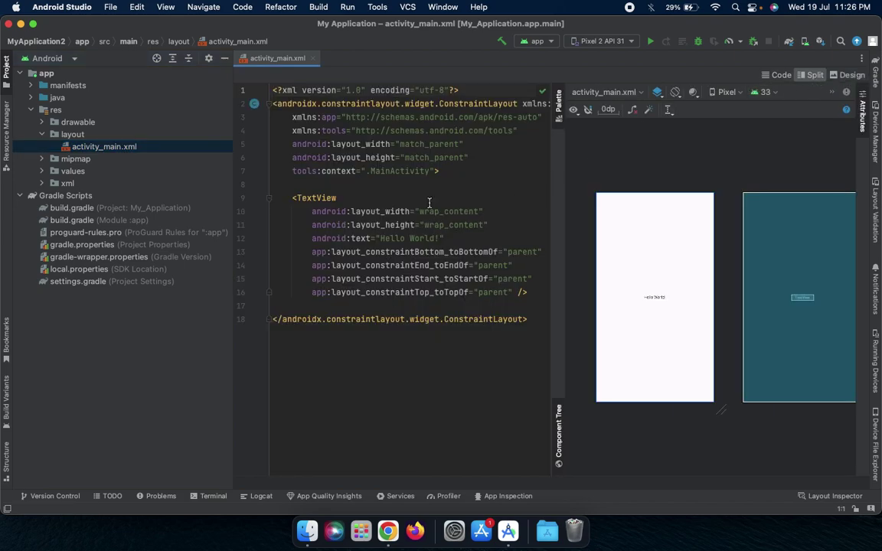
- Inspect the Hello World TextView's android:text value in XML, then return to Design view
{"action": "left_click", "coordinate": [338, 197]}
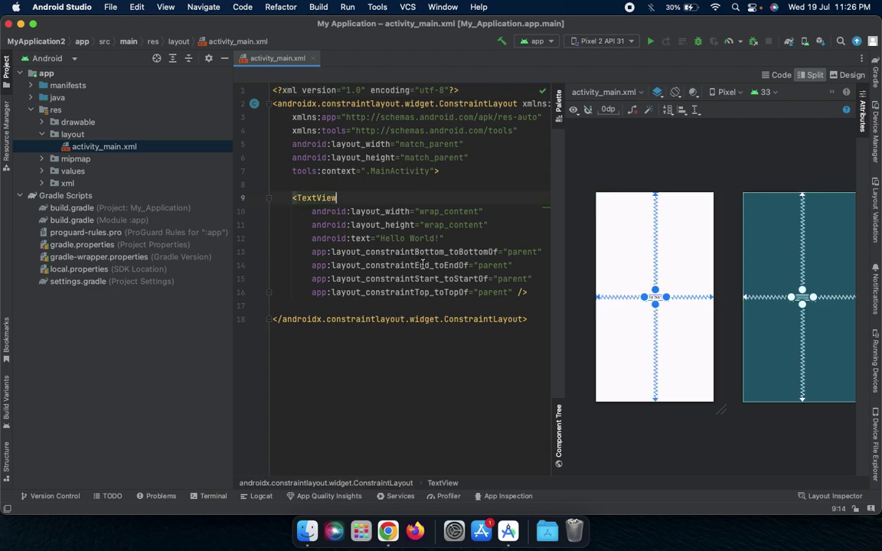
{"action": "left_click", "coordinate": [380, 238]}
{"action": "double_click", "coordinate": [379, 238]}
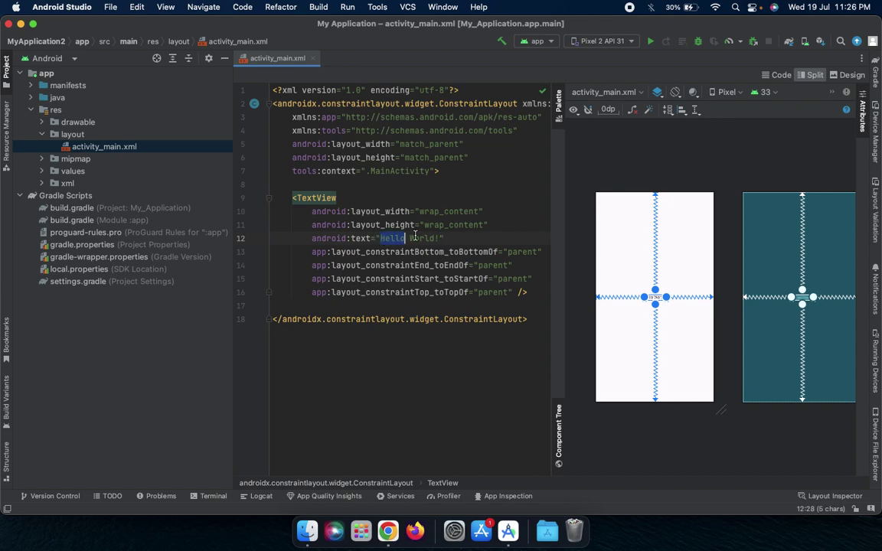
{"action": "left_click", "coordinate": [435, 238]}
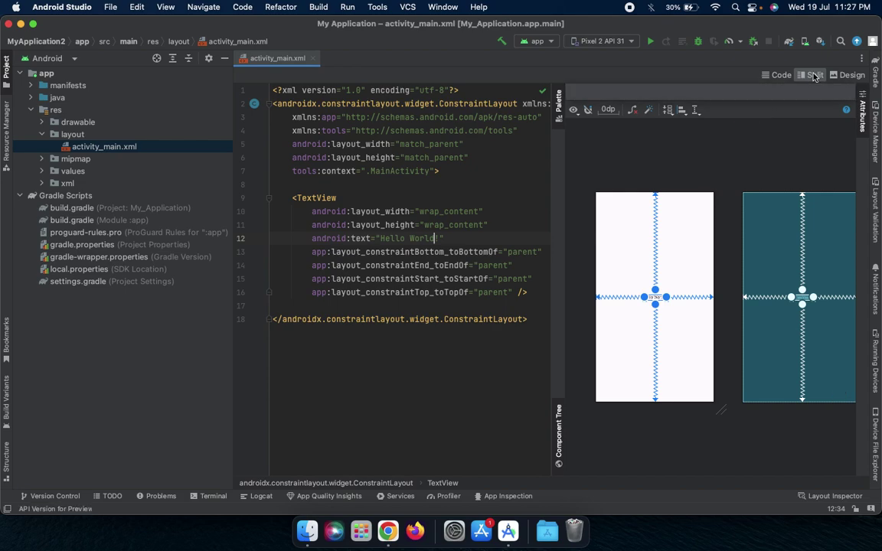
{"action": "left_click", "coordinate": [844, 77]}
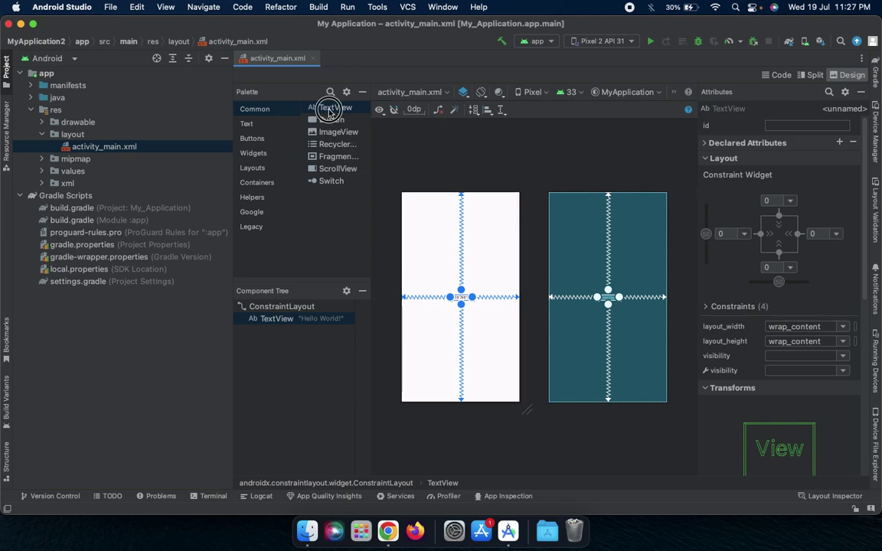
- Drop a second TextView below Hello World and begin editing its declared text attribute
{"action": "left_click_drag", "start_coordinate": [330, 108], "coordinate": [448, 270]}
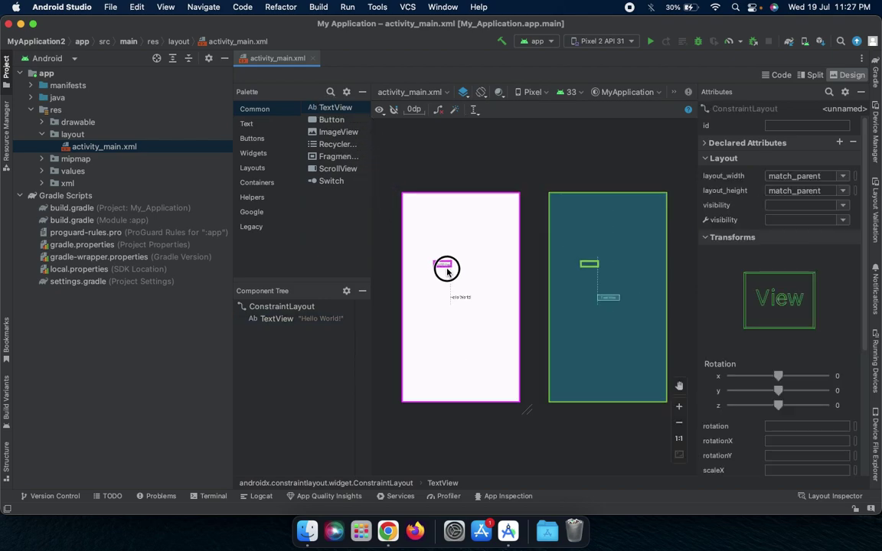
{"action": "left_click_drag", "start_coordinate": [448, 271], "coordinate": [462, 315]}
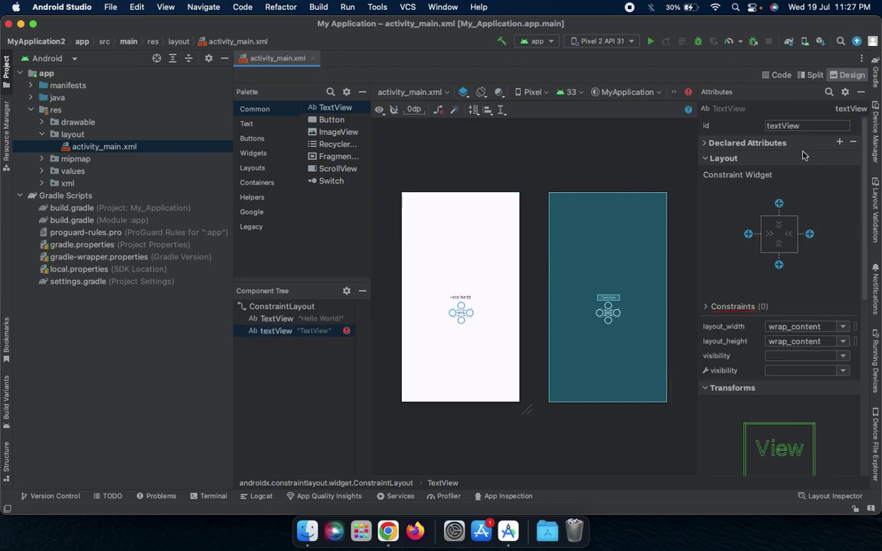
{"action": "left_click", "coordinate": [707, 144]}
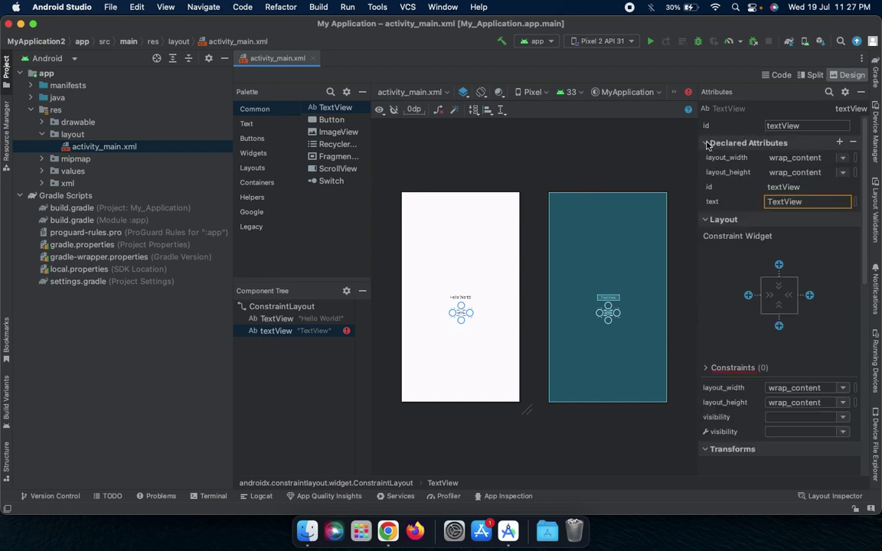
{"action": "left_click", "coordinate": [792, 158]}
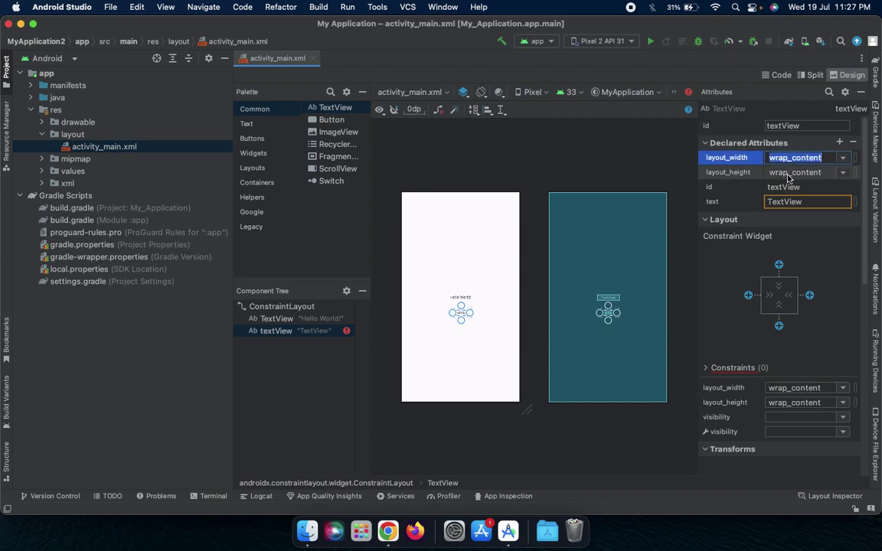
{"action": "left_click", "coordinate": [788, 174]}
{"action": "left_click", "coordinate": [787, 189]}
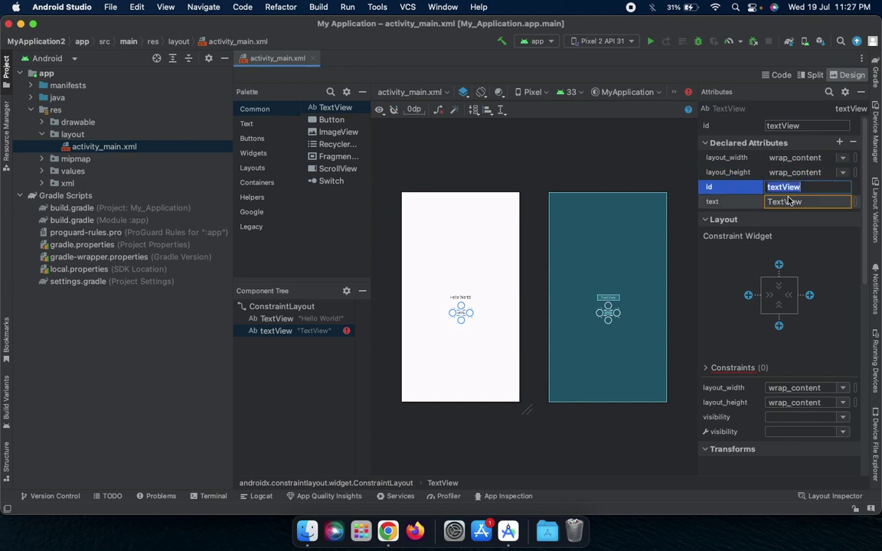
{"action": "left_click", "coordinate": [788, 205]}
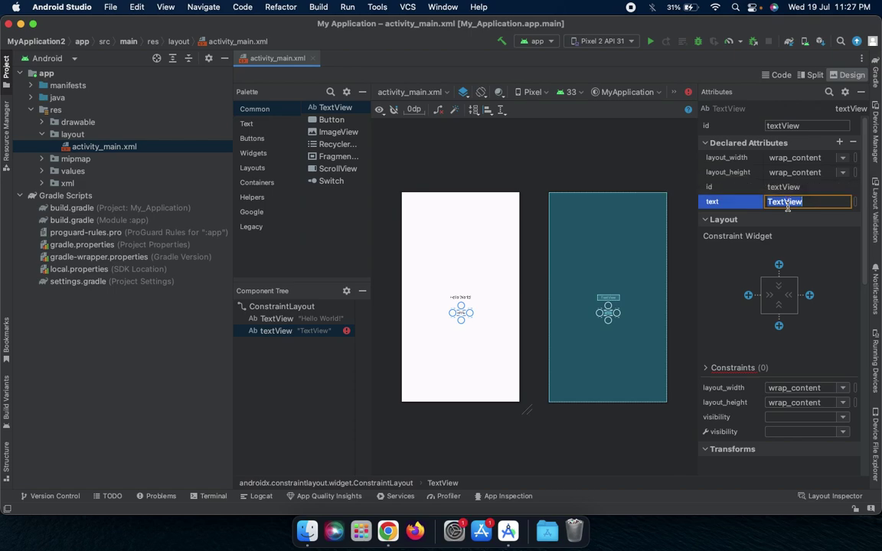
{"action": "type", "text": "e"}
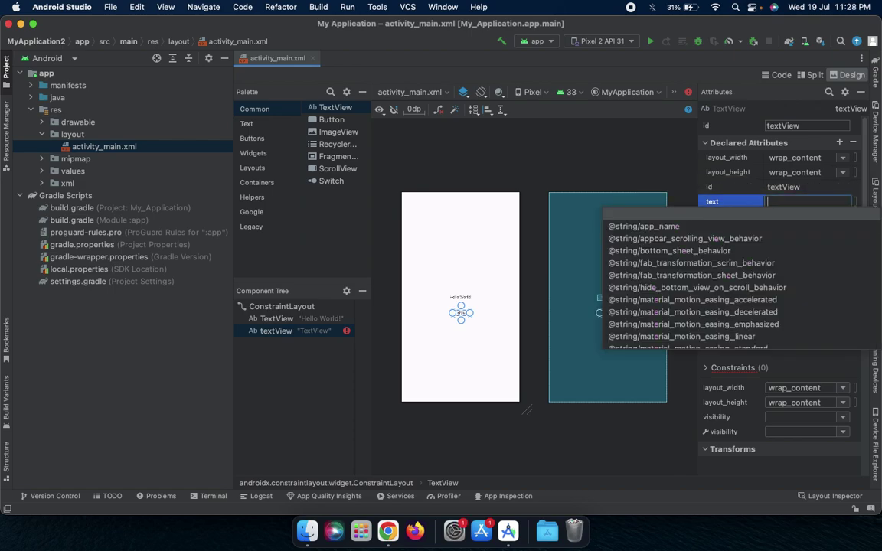
- Set the second TextView's text to '2nd title' and check its Constraints status
{"action": "key", "text": "BackSpace"}
{"action": "type", "text": "2nd title"}
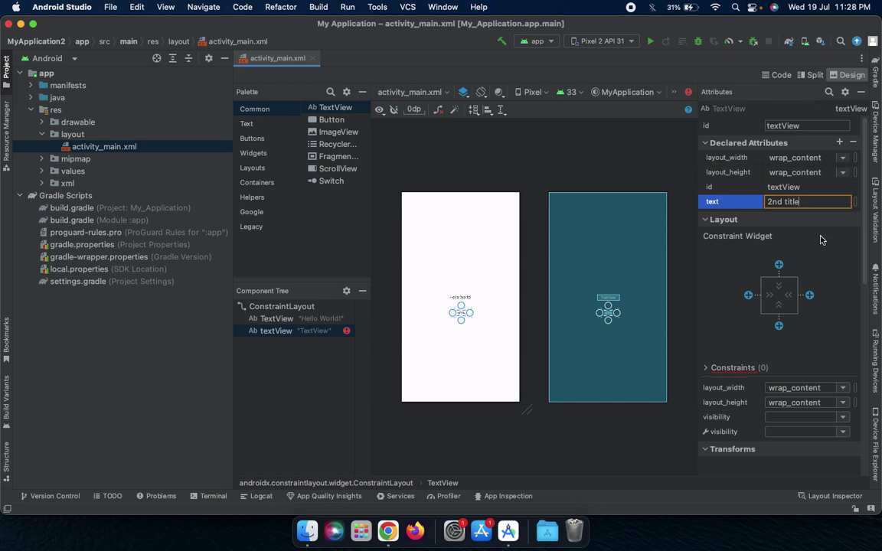
{"action": "key", "text": "super+a"}
{"action": "left_click", "coordinate": [707, 221]}
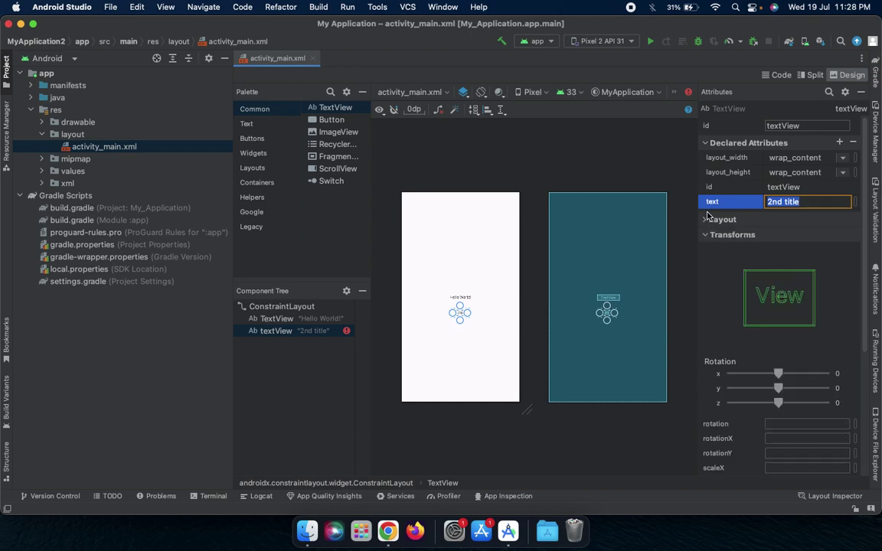
{"action": "left_click", "coordinate": [708, 219]}
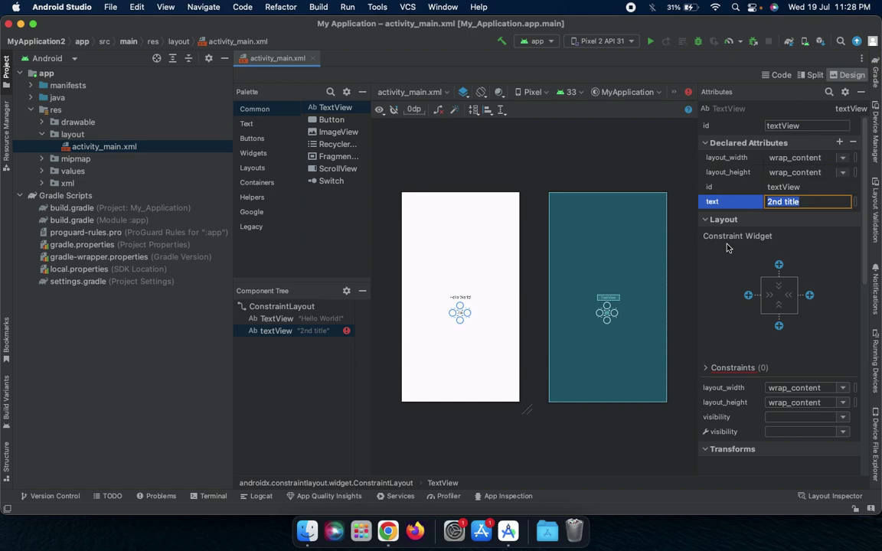
{"action": "left_click", "coordinate": [731, 369]}
{"action": "scroll", "coordinate": [719, 378], "scroll_direction": "down", "scroll_amount": 1}
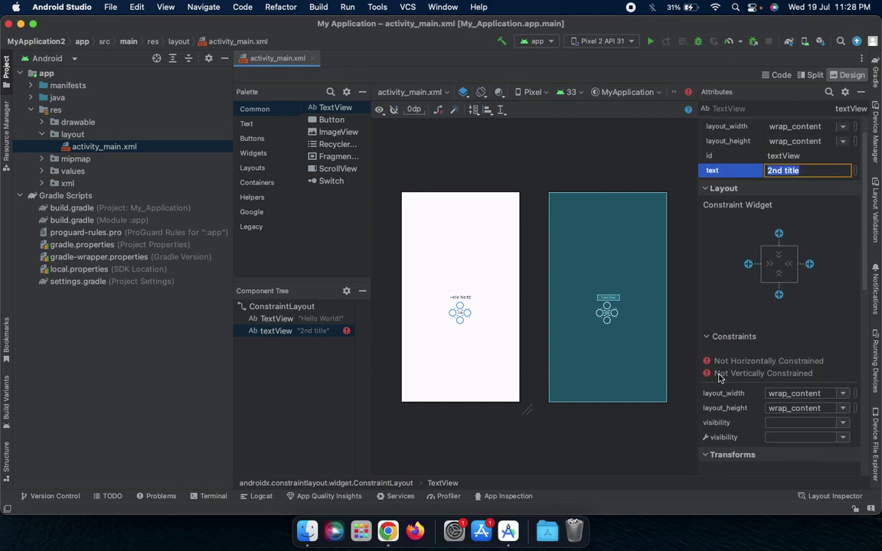
{"action": "scroll", "coordinate": [720, 378], "scroll_direction": "down", "scroll_amount": 2}
{"action": "scroll", "coordinate": [731, 368], "scroll_direction": "down", "scroll_amount": 1}
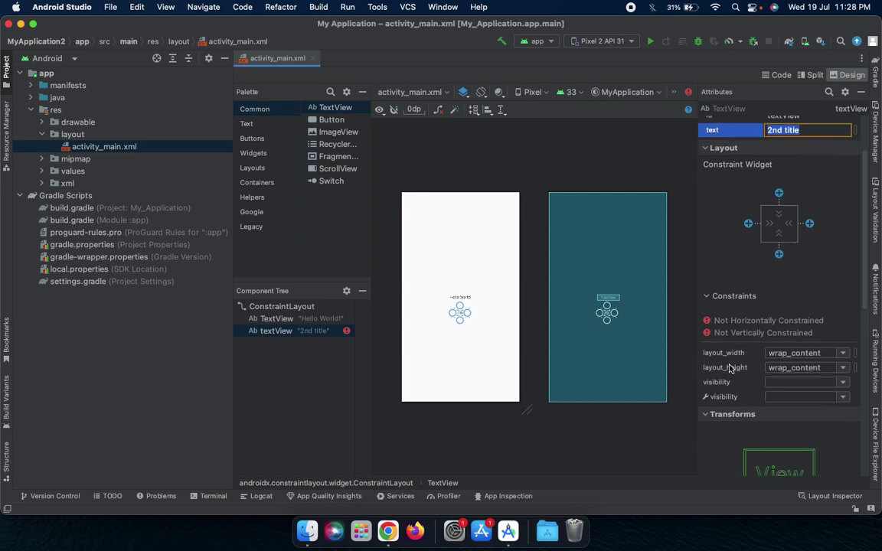
{"action": "scroll", "coordinate": [731, 368], "scroll_direction": "down", "scroll_amount": 3}
{"action": "scroll", "coordinate": [731, 368], "scroll_direction": "down", "scroll_amount": 2}
{"action": "scroll", "coordinate": [731, 368], "scroll_direction": "down", "scroll_amount": 2}
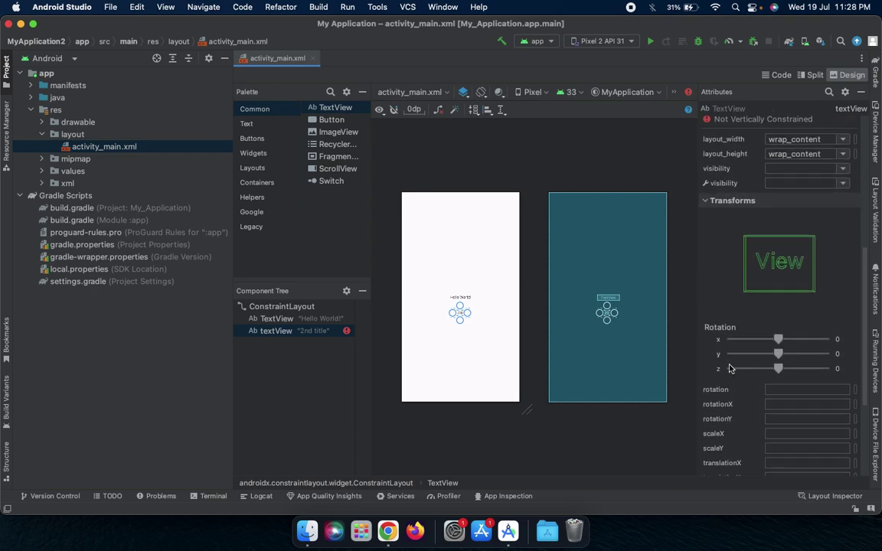
{"action": "scroll", "coordinate": [731, 368], "scroll_direction": "down", "scroll_amount": 1}
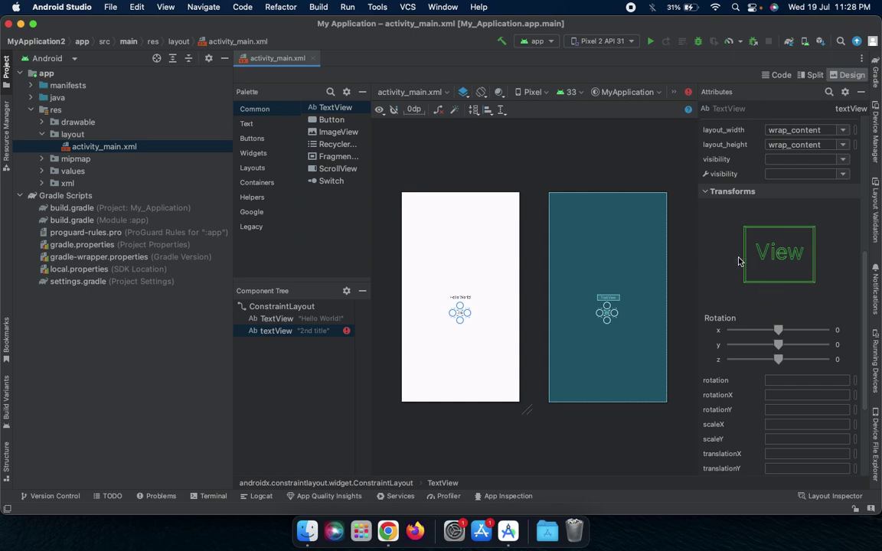
{"action": "left_click", "coordinate": [505, 360]}
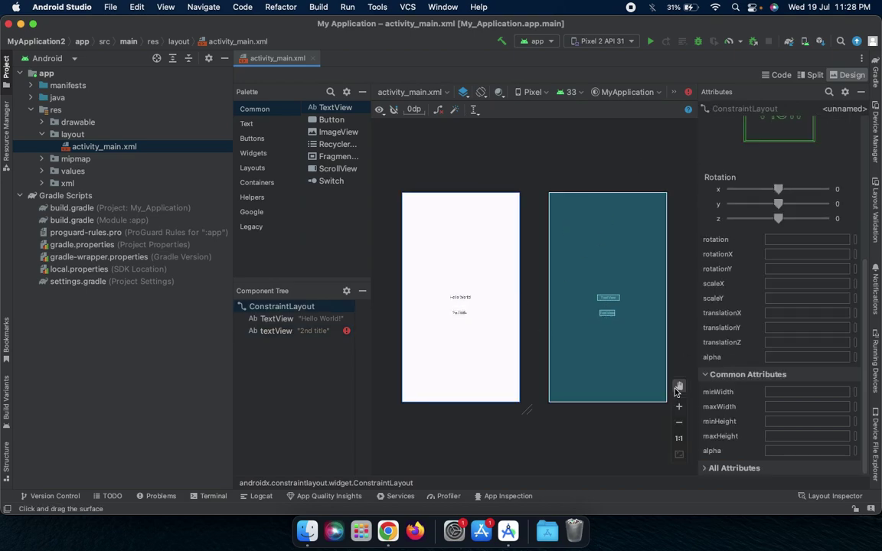
- Show XML beside the preview and zoom the preview in and back out
{"action": "left_click", "coordinate": [815, 75]}
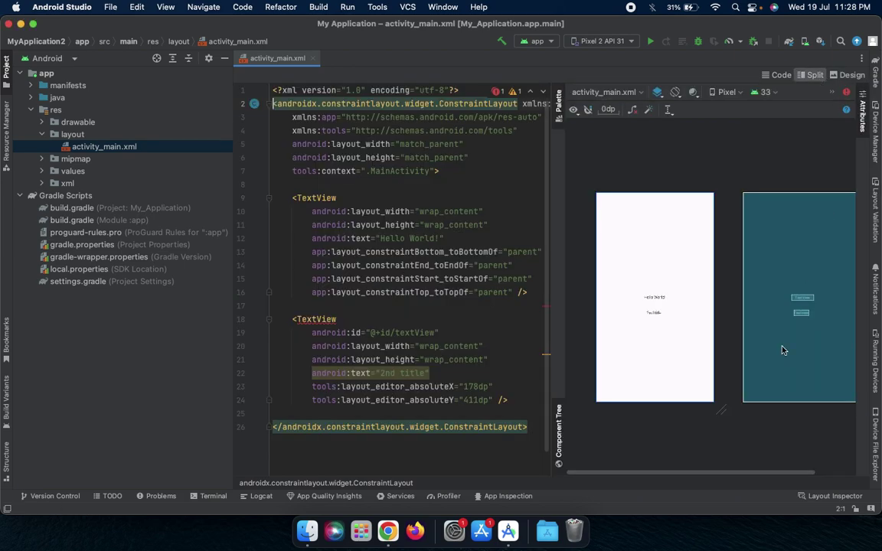
{"action": "left_click", "coordinate": [836, 408]}
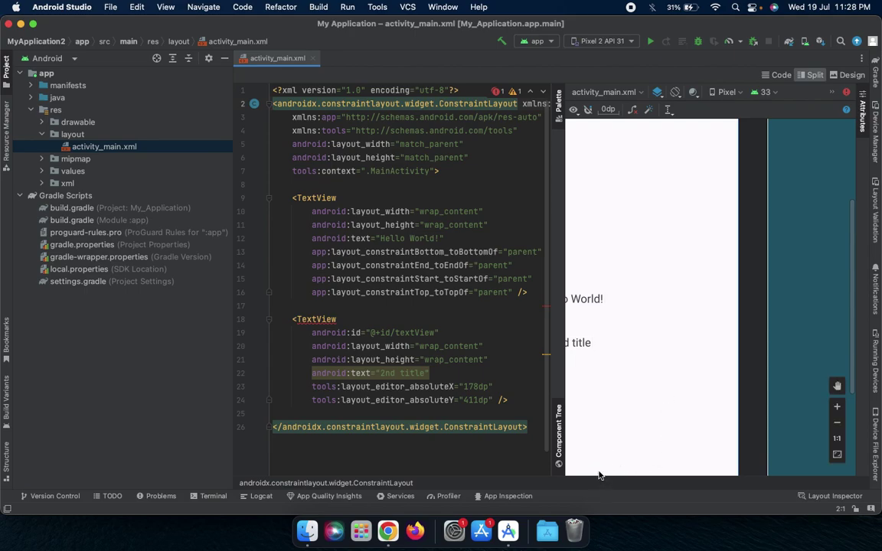
{"action": "scroll", "coordinate": [624, 428], "scroll_direction": "left", "scroll_amount": 5}
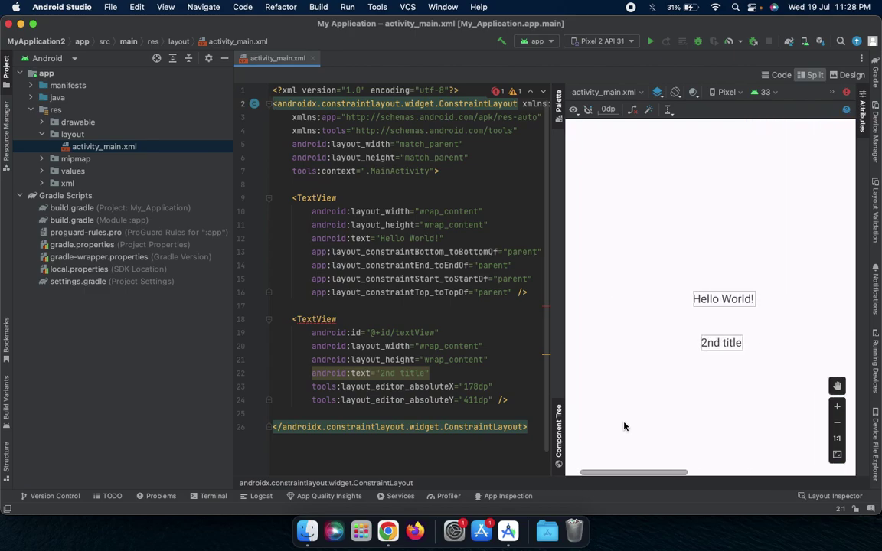
{"action": "left_click", "coordinate": [837, 421]}
{"action": "scroll", "coordinate": [640, 301], "scroll_direction": "left", "scroll_amount": 3}
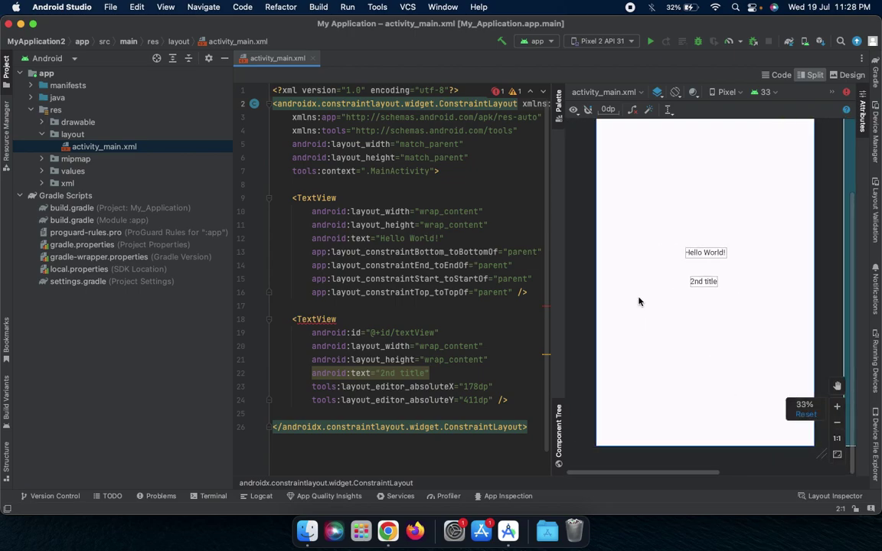
{"action": "scroll", "coordinate": [640, 302], "scroll_direction": "up", "scroll_amount": 3}
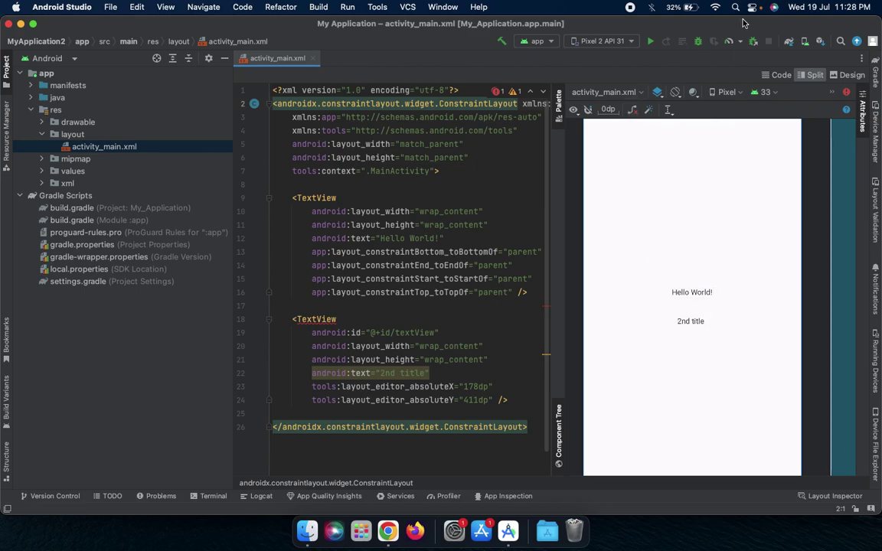
{"action": "left_click", "coordinate": [813, 74]}
- Return to Design view and drop a Button from the Palette below '2nd title'
{"action": "left_click", "coordinate": [846, 74]}
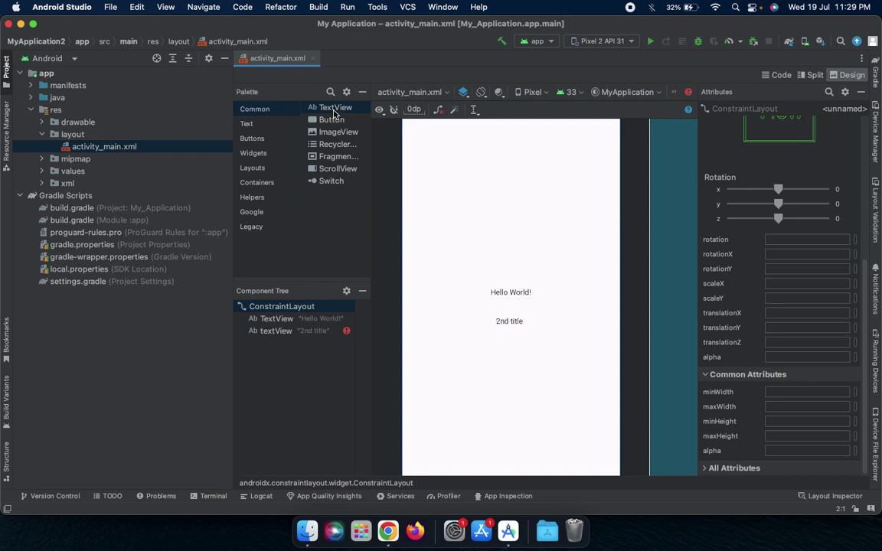
{"action": "left_click", "coordinate": [332, 121]}
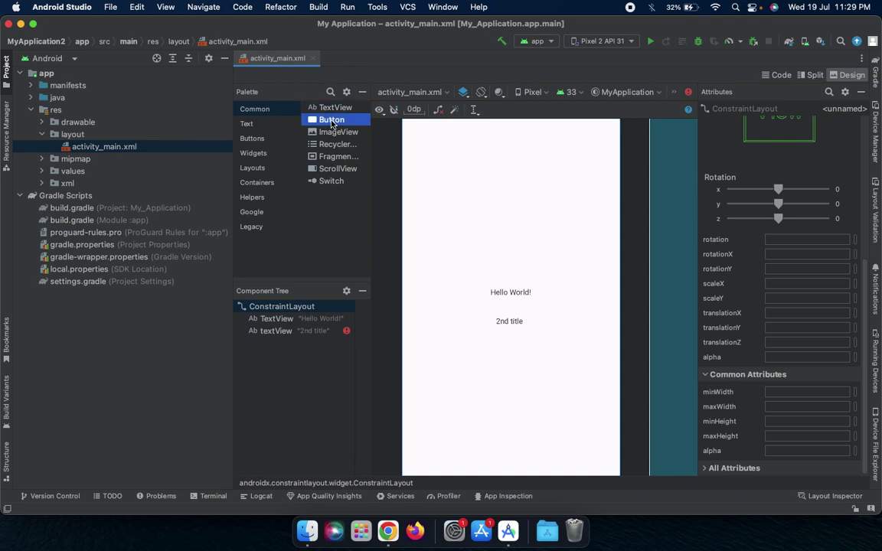
{"action": "mouse_move", "coordinate": [332, 121]}
{"action": "left_mouse_down"}
{"action": "mouse_move", "coordinate": [519, 375]}
{"action": "mouse_move", "coordinate": [510, 352]}
{"action": "left_mouse_up"}
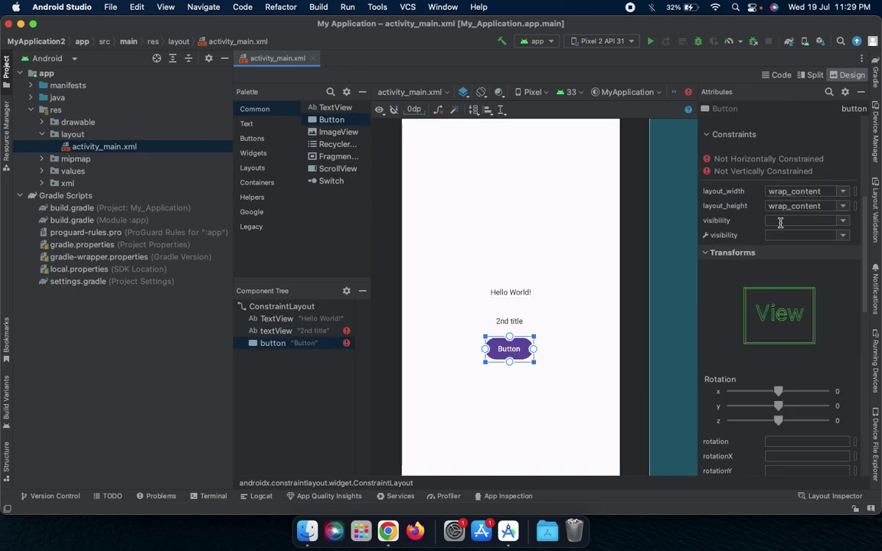
{"action": "scroll", "coordinate": [772, 274], "scroll_direction": "down", "scroll_amount": 5}
{"action": "scroll", "coordinate": [772, 274], "scroll_direction": "down", "scroll_amount": 5}
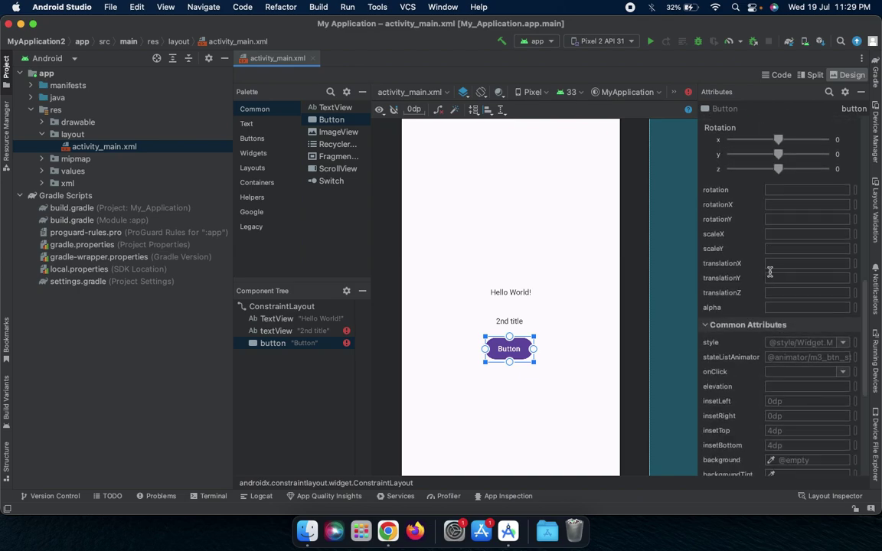
{"action": "scroll", "coordinate": [771, 274], "scroll_direction": "down", "scroll_amount": 5}
{"action": "scroll", "coordinate": [771, 274], "scroll_direction": "down", "scroll_amount": 5}
{"action": "scroll", "coordinate": [772, 274], "scroll_direction": "down", "scroll_amount": 3}
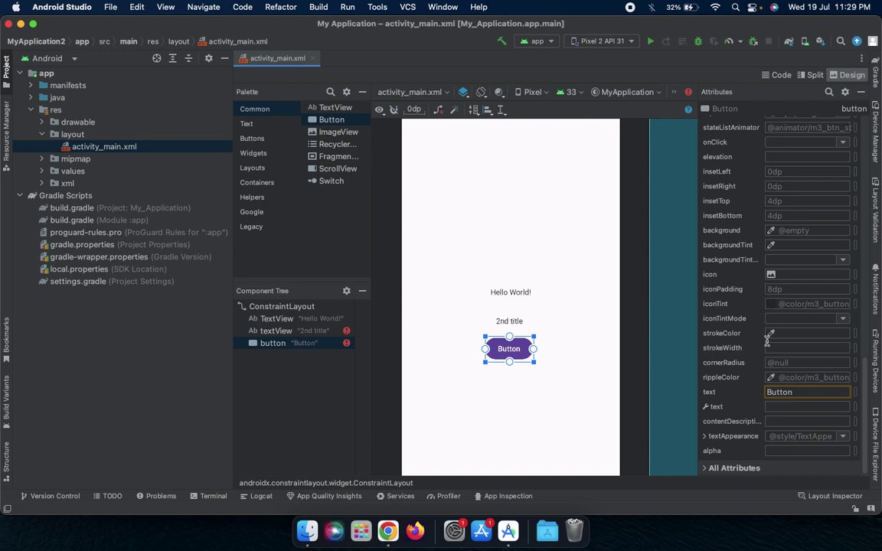
- Check the new Button's text value 'Button' and expand its All Attributes list
{"action": "double_click", "coordinate": [782, 391]}
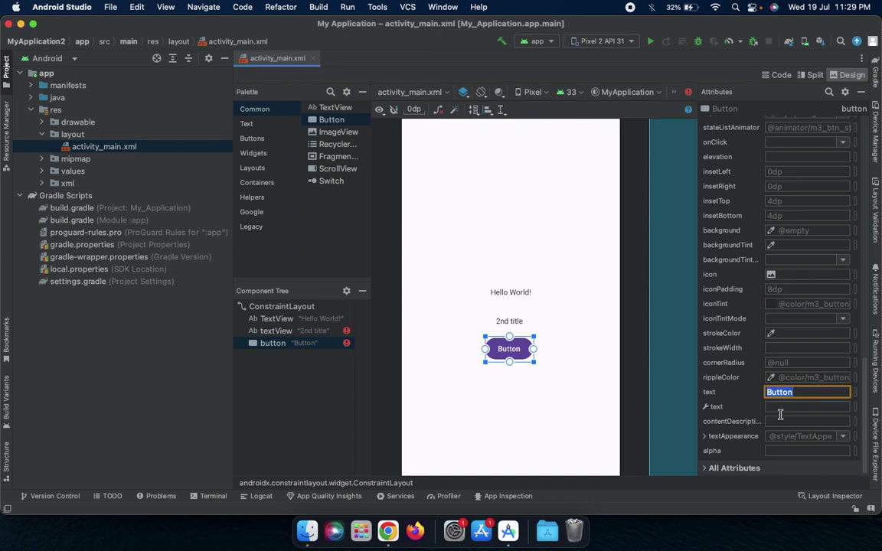
{"action": "left_click", "coordinate": [706, 468]}
{"action": "scroll", "coordinate": [719, 306], "scroll_direction": "down", "scroll_amount": 8}
{"action": "scroll", "coordinate": [719, 253], "scroll_direction": "down", "scroll_amount": 3}
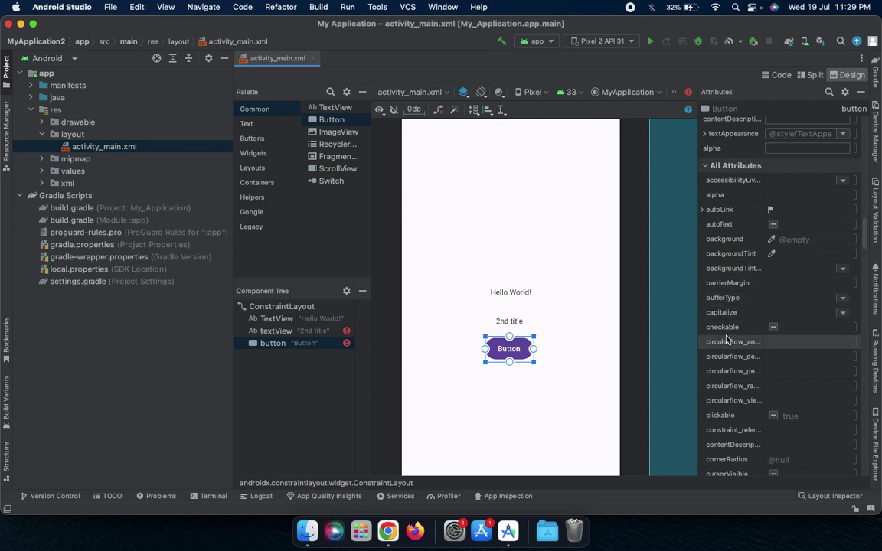
{"action": "scroll", "coordinate": [727, 341], "scroll_direction": "down", "scroll_amount": 5}
{"action": "scroll", "coordinate": [727, 340], "scroll_direction": "down", "scroll_amount": 3}
{"action": "scroll", "coordinate": [727, 341], "scroll_direction": "down", "scroll_amount": 3}
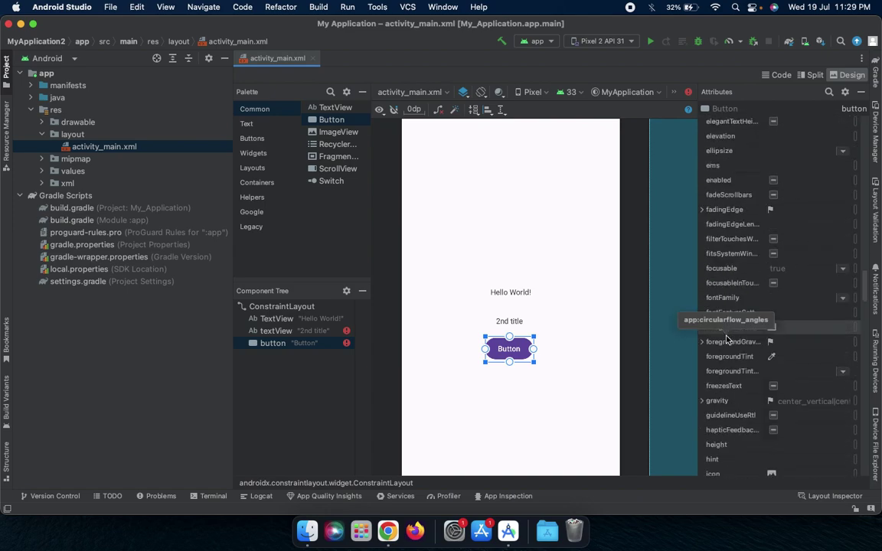
{"action": "scroll", "coordinate": [727, 341], "scroll_direction": "down", "scroll_amount": 5}
{"action": "scroll", "coordinate": [727, 341], "scroll_direction": "down", "scroll_amount": 5}
{"action": "scroll", "coordinate": [727, 340], "scroll_direction": "down", "scroll_amount": 3}
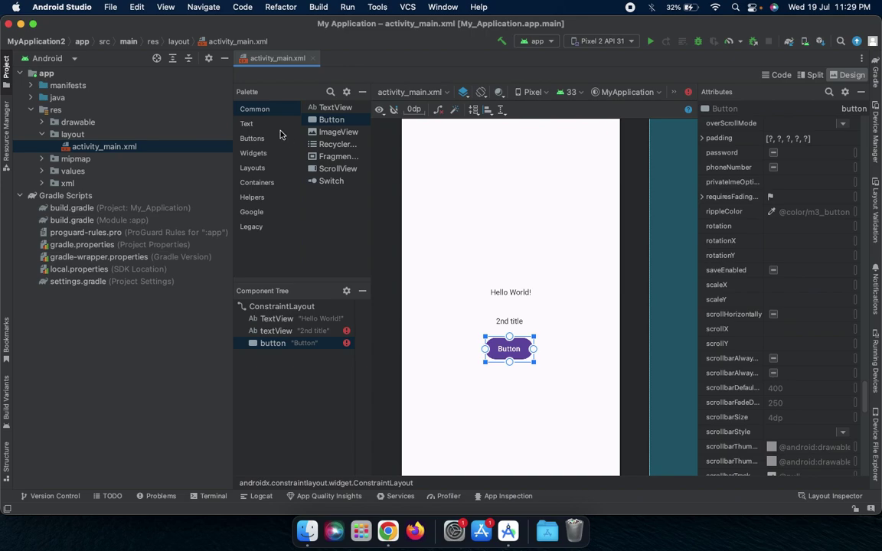
{"action": "left_click", "coordinate": [254, 109]}
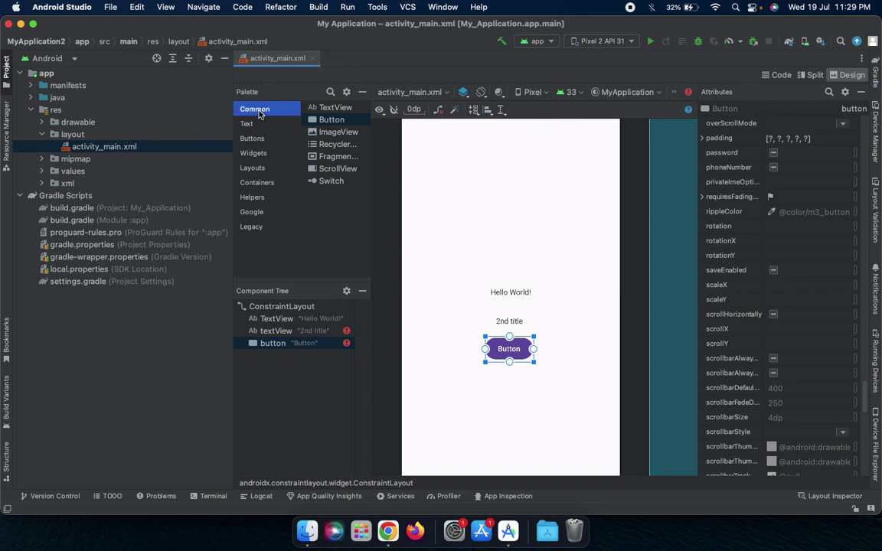
{"action": "left_click", "coordinate": [246, 123]}
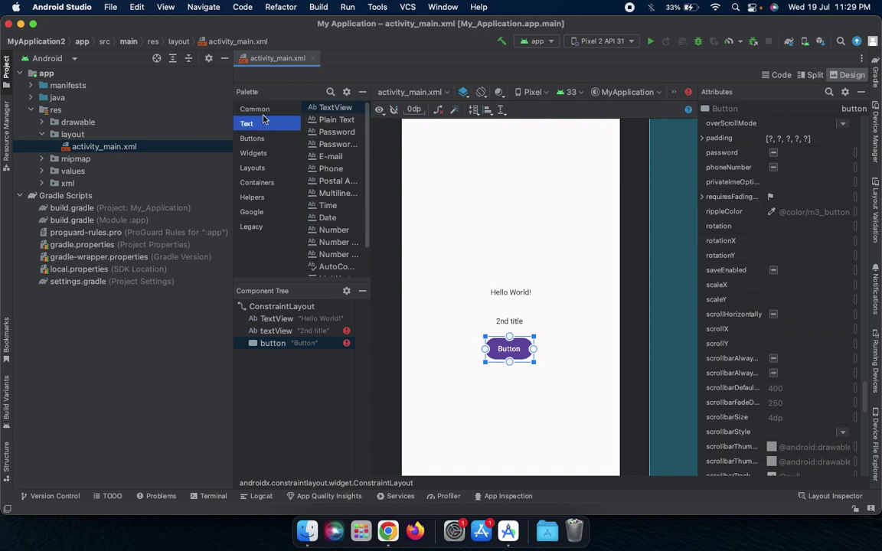
{"action": "left_click", "coordinate": [254, 108]}
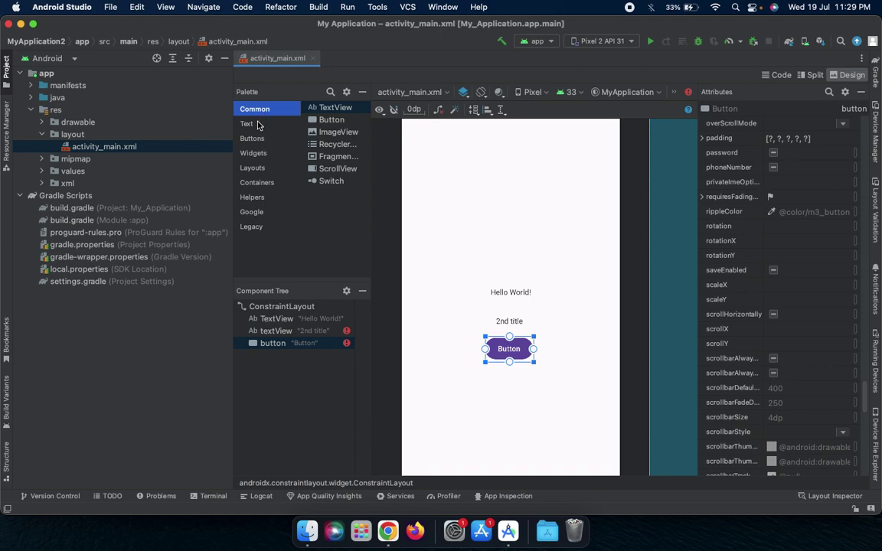
{"action": "left_click", "coordinate": [349, 134]}
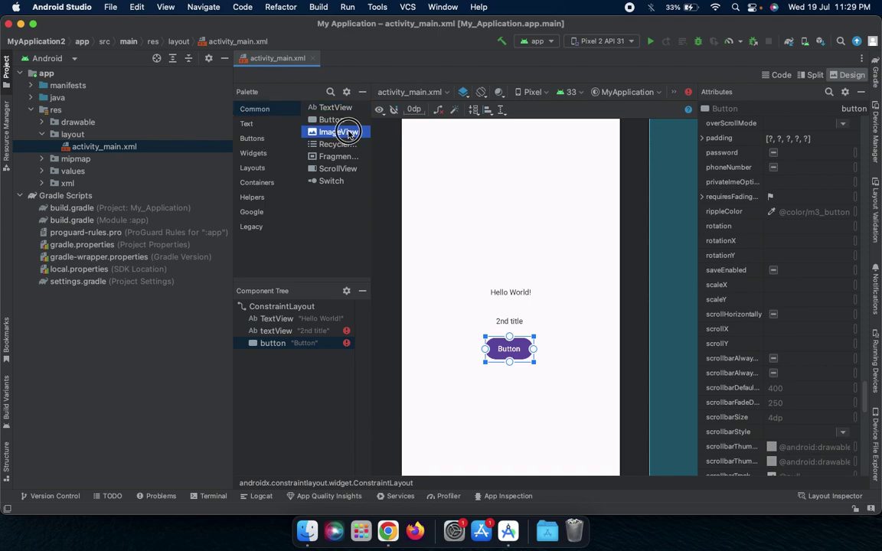
{"action": "left_click_drag", "start_coordinate": [338, 132], "coordinate": [513, 233]}
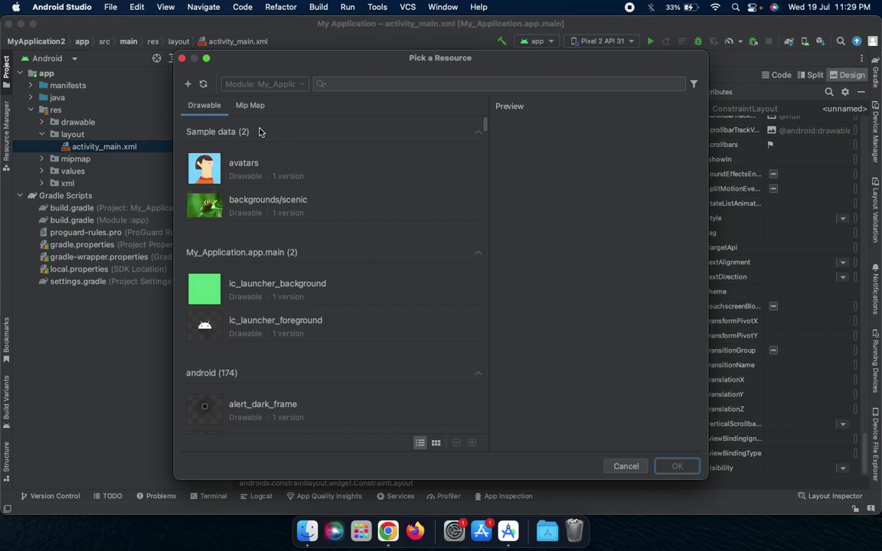
- Choose the backgrounds/scenic sample picture as the ImageView's image
{"action": "double_click", "coordinate": [255, 209]}
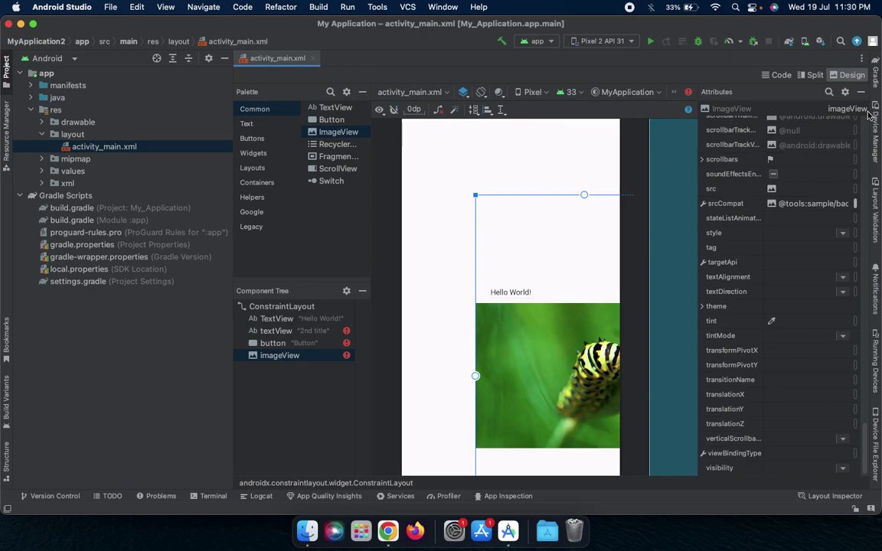
{"action": "scroll", "coordinate": [778, 198], "scroll_direction": "up", "scroll_amount": 10}
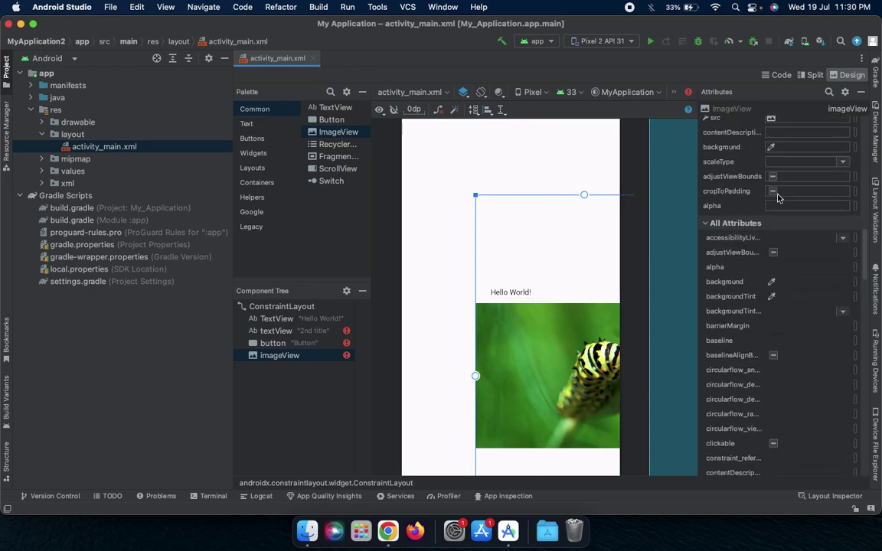
{"action": "scroll", "coordinate": [778, 198], "scroll_direction": "up", "scroll_amount": 10}
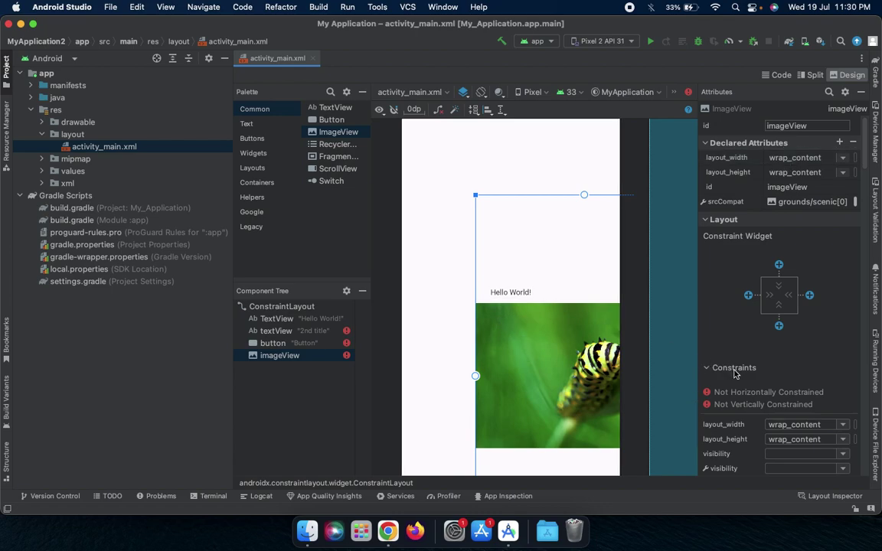
{"action": "scroll", "coordinate": [735, 360], "scroll_direction": "down", "scroll_amount": 1}
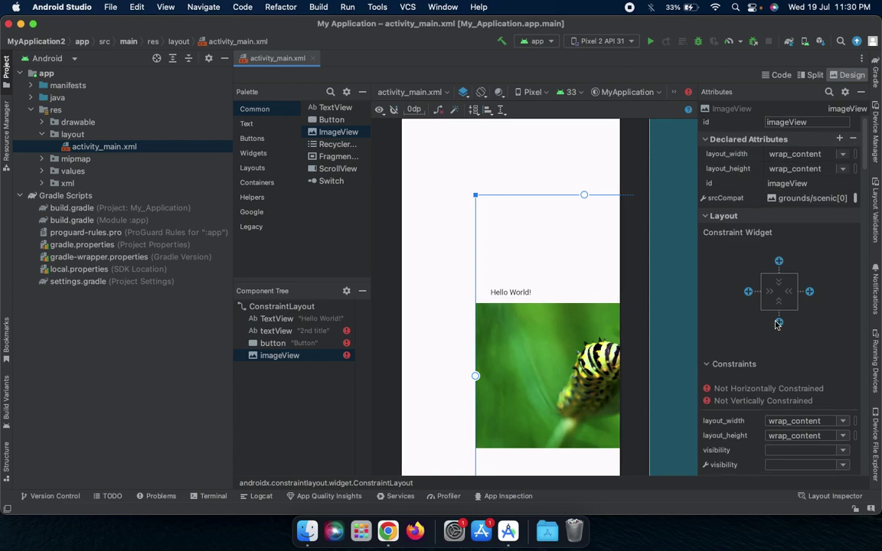
{"action": "scroll", "coordinate": [796, 230], "scroll_direction": "down", "scroll_amount": 5}
{"action": "scroll", "coordinate": [788, 291], "scroll_direction": "down", "scroll_amount": 5}
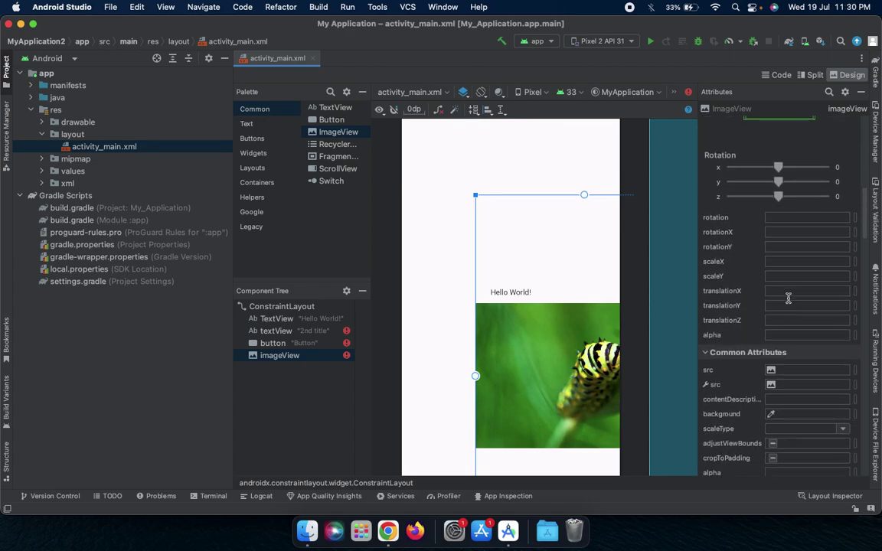
{"action": "scroll", "coordinate": [788, 299], "scroll_direction": "down", "scroll_amount": 3}
{"action": "scroll", "coordinate": [789, 299], "scroll_direction": "down", "scroll_amount": 5}
{"action": "scroll", "coordinate": [788, 298], "scroll_direction": "down", "scroll_amount": 5}
{"action": "scroll", "coordinate": [790, 302], "scroll_direction": "down", "scroll_amount": 3}
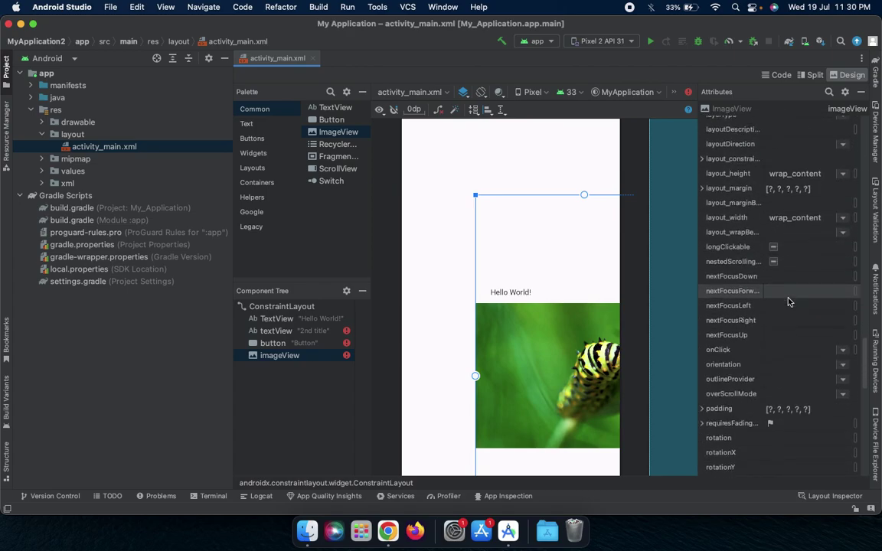
{"action": "scroll", "coordinate": [790, 302], "scroll_direction": "up", "scroll_amount": 1}
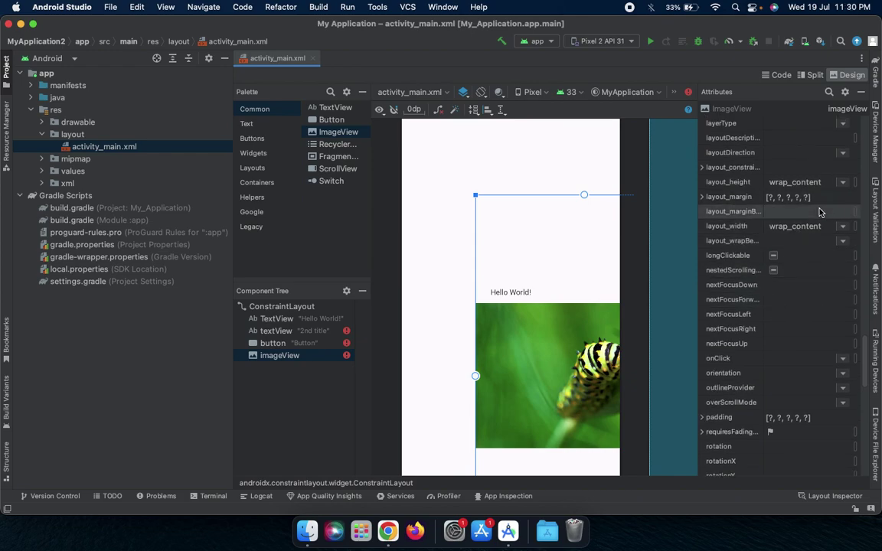
{"action": "scroll", "coordinate": [821, 212], "scroll_direction": "up", "scroll_amount": 2}
{"action": "scroll", "coordinate": [823, 218], "scroll_direction": "up", "scroll_amount": 2}
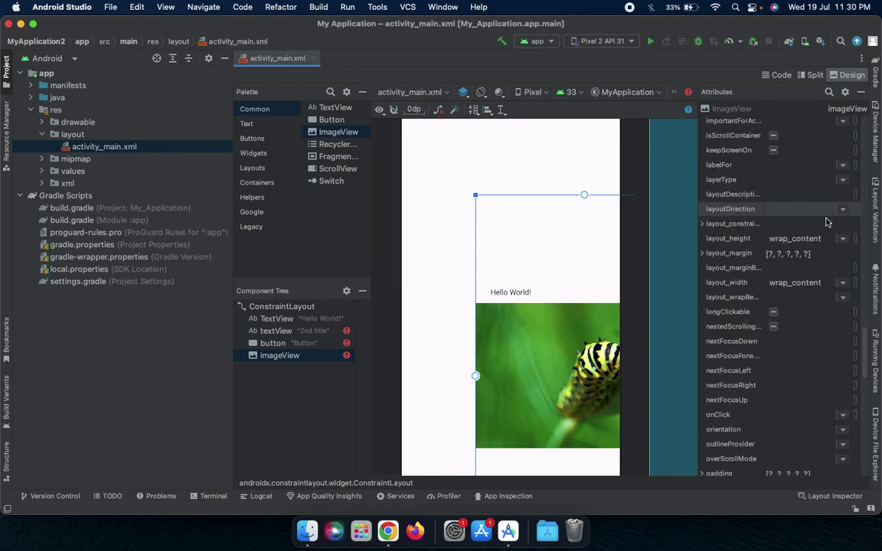
- Set the ImageView's layout_width to 0dp
{"action": "left_click", "coordinate": [796, 238]}
{"action": "left_click", "coordinate": [842, 239]}
{"action": "left_click", "coordinate": [796, 238]}
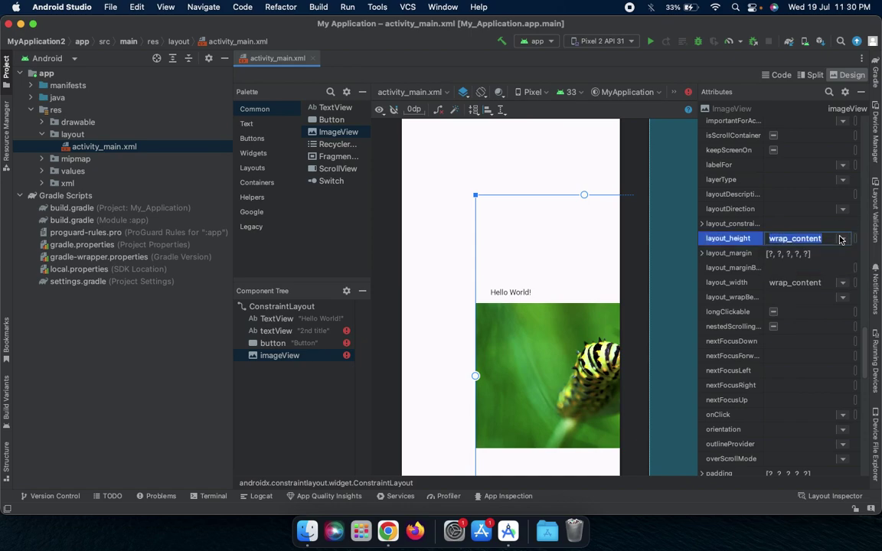
{"action": "left_click", "coordinate": [842, 283]}
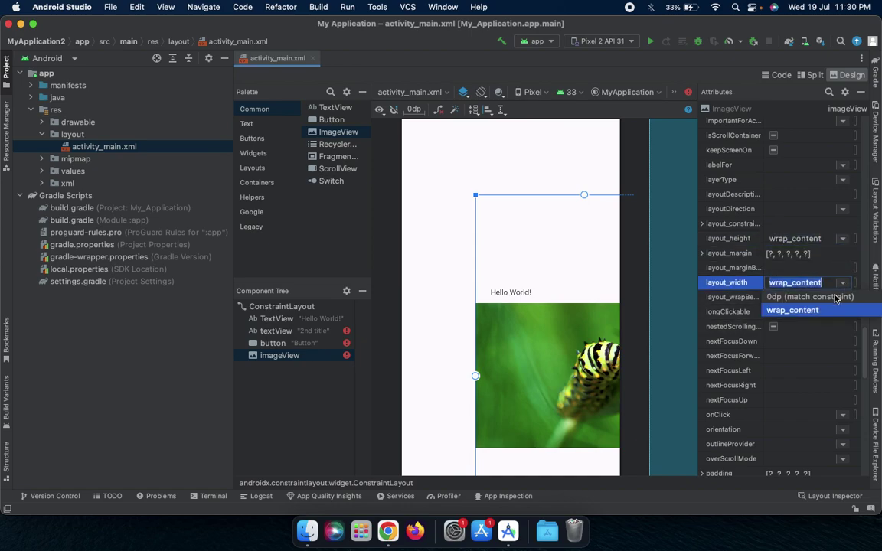
{"action": "left_click", "coordinate": [825, 298]}
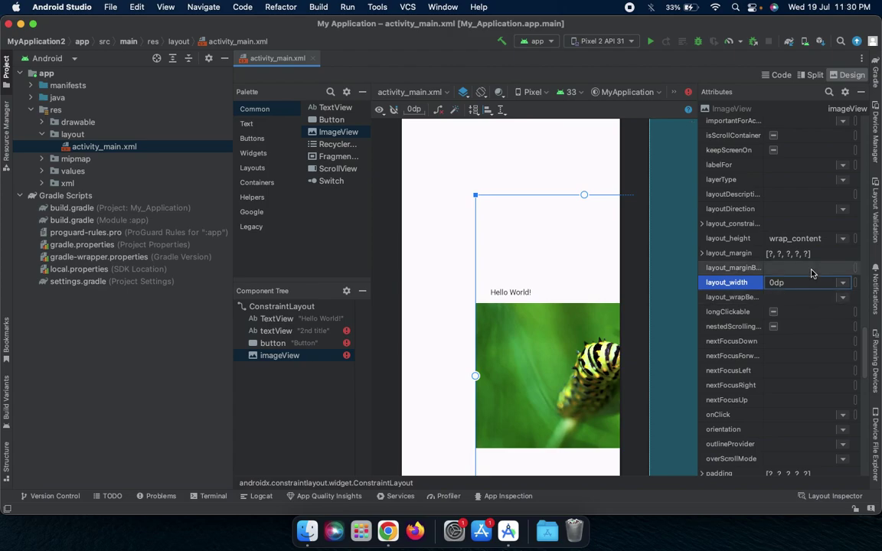
{"action": "scroll", "coordinate": [812, 272], "scroll_direction": "up", "scroll_amount": 10}
{"action": "scroll", "coordinate": [812, 272], "scroll_direction": "up", "scroll_amount": 10}
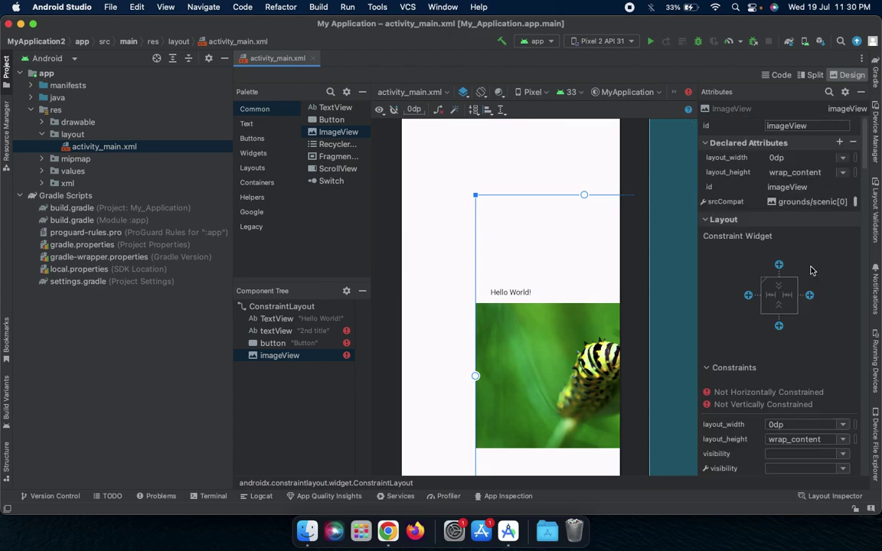
- Return layout_width to wrap_content and open its dimension resource picker
{"action": "left_click", "coordinate": [841, 158]}
{"action": "left_click", "coordinate": [796, 182]}
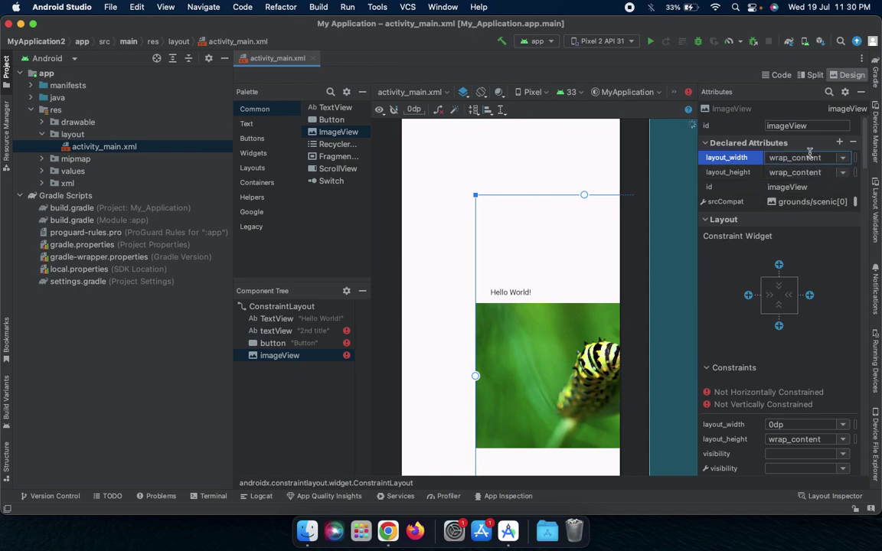
{"action": "left_click", "coordinate": [855, 160]}
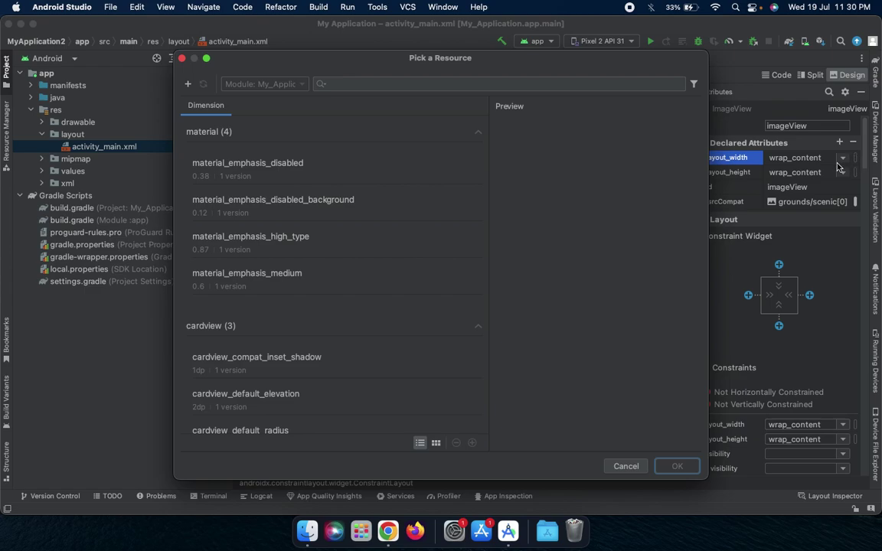
- Cancel the resource picker, set layout_width to match_parent, and deselect the image
{"action": "left_click", "coordinate": [625, 466]}
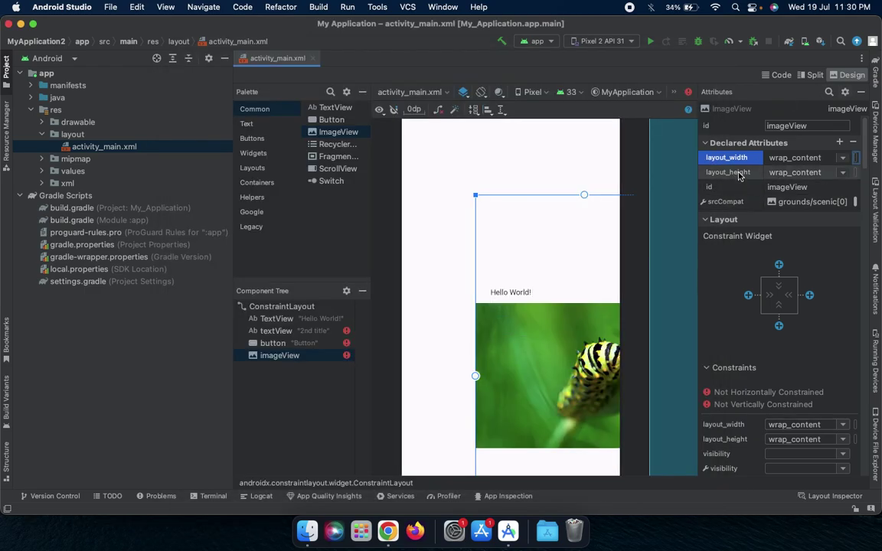
{"action": "left_click", "coordinate": [796, 158]}
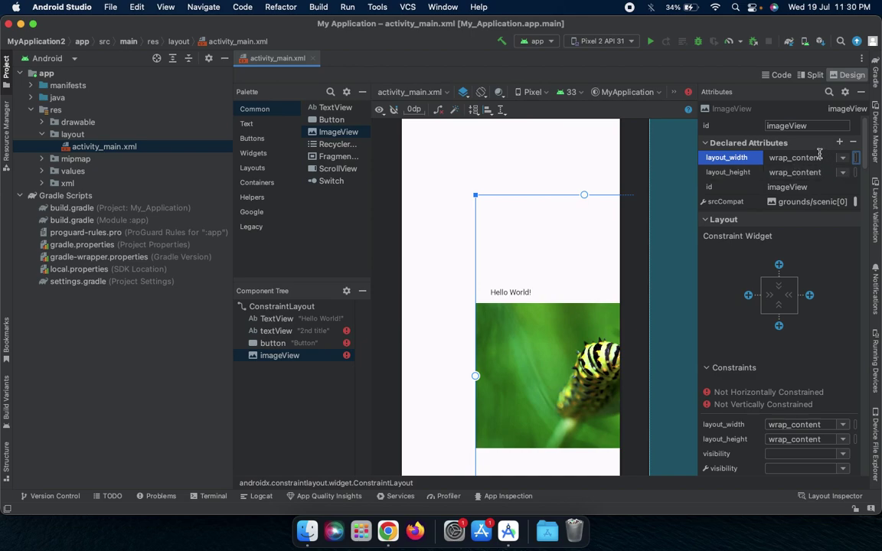
{"action": "type", "text": "m"}
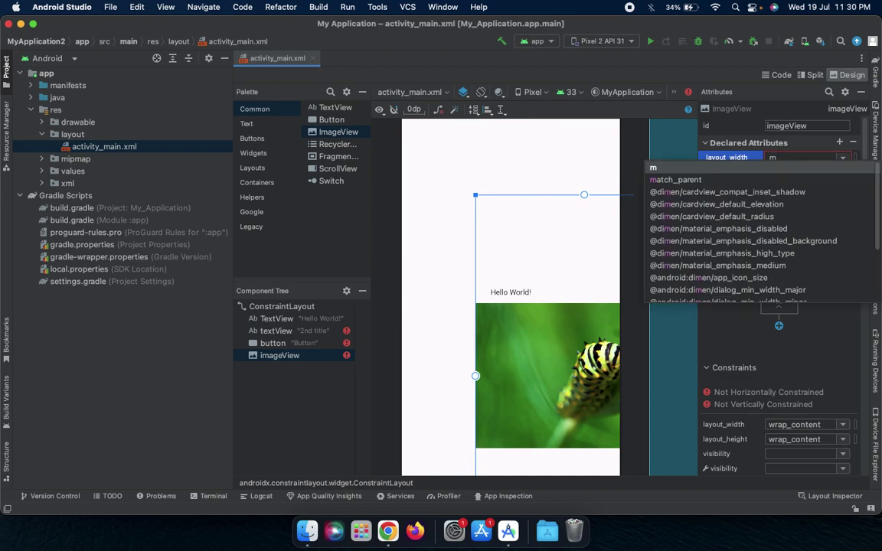
{"action": "left_click", "coordinate": [675, 179]}
{"action": "left_click", "coordinate": [510, 230]}
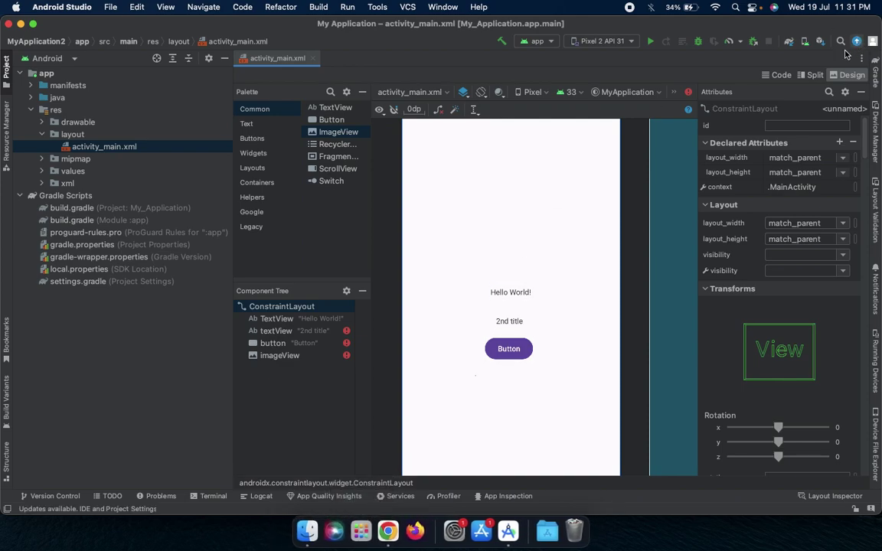
- In Split view, replace the line-2 ConstraintLayout root tag with RelativeLayout
{"action": "left_click", "coordinate": [816, 75]}
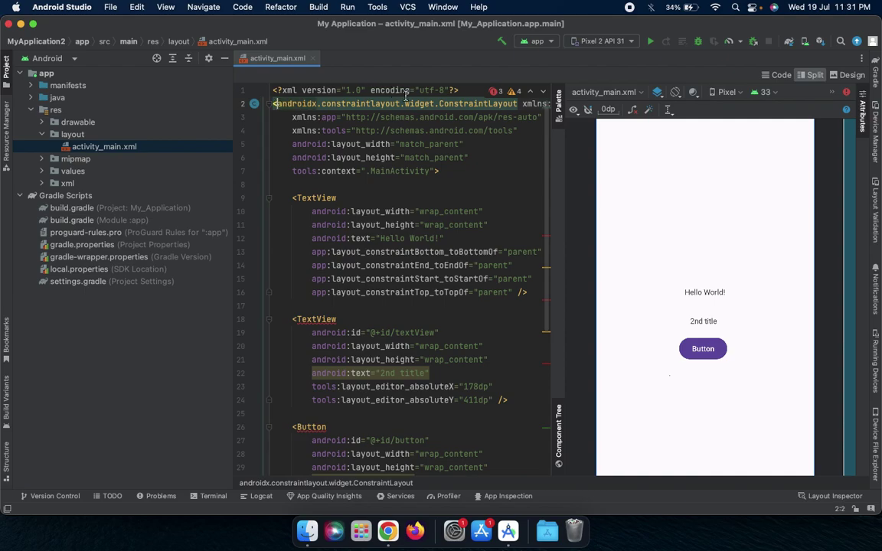
{"action": "double_click", "coordinate": [517, 105]}
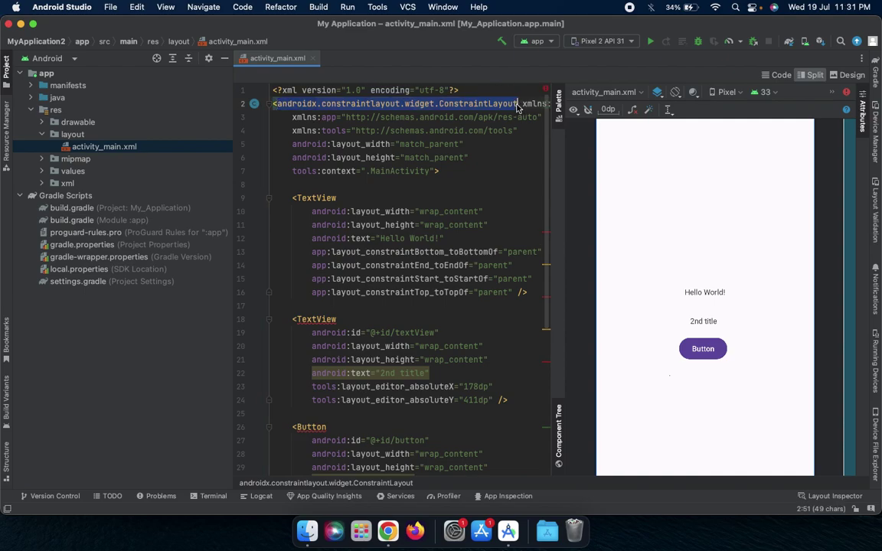
{"action": "type", "text": "Re"}
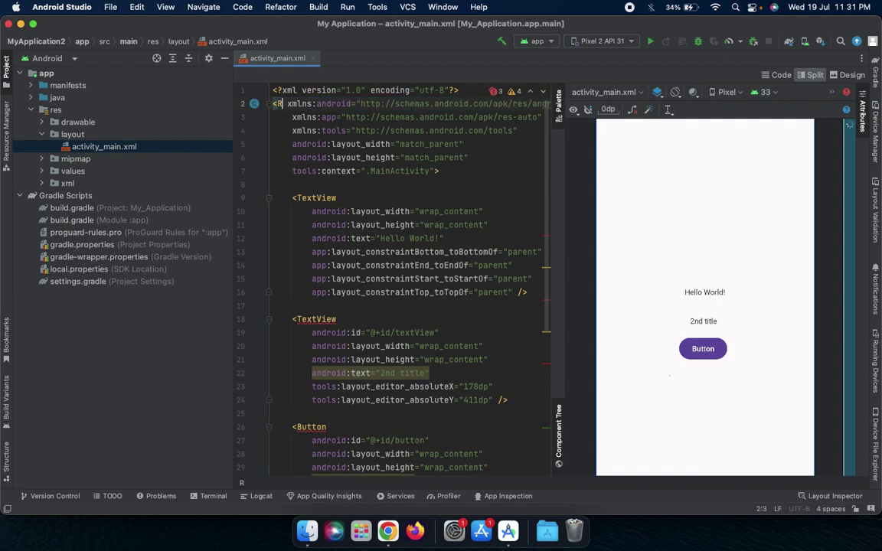
{"action": "type", "text": "l"}
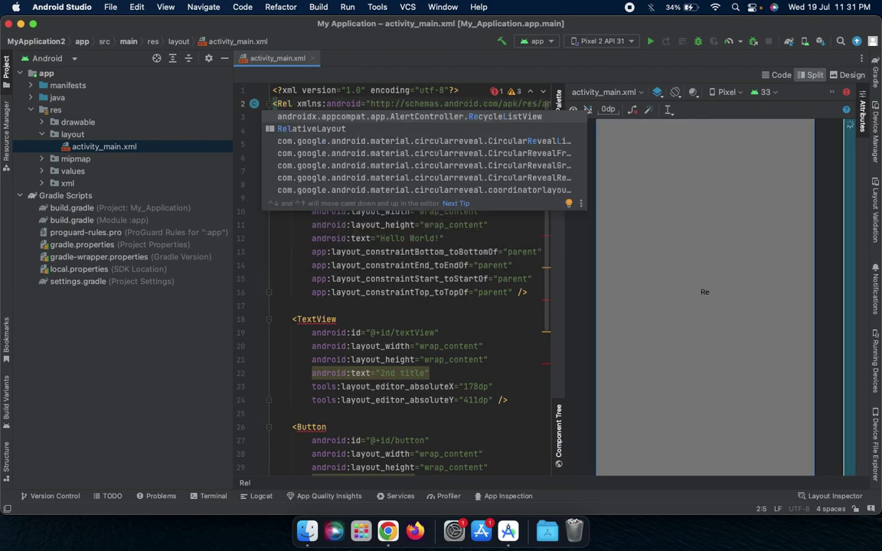
{"action": "key", "text": "Down"}
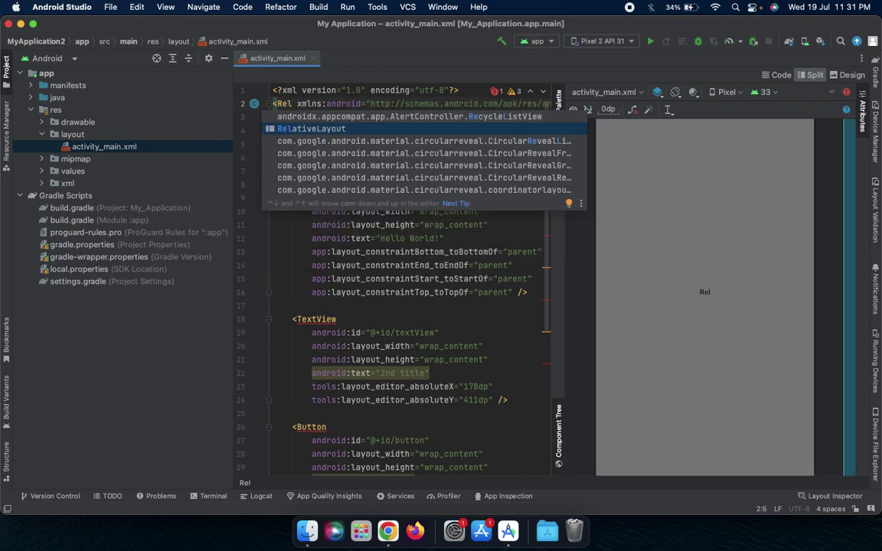
{"action": "key", "text": "Return"}
{"action": "scroll", "coordinate": [383, 306], "scroll_direction": "down", "scroll_amount": 5}
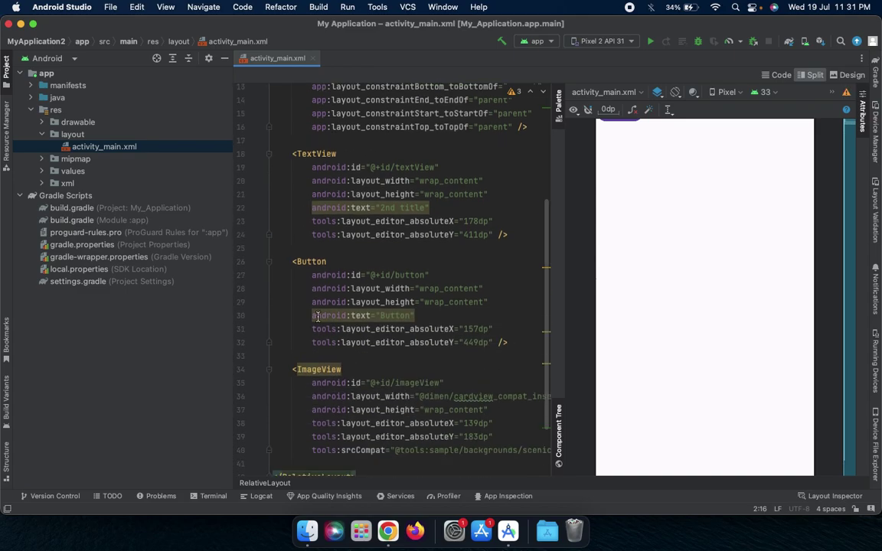
{"action": "scroll", "coordinate": [316, 316], "scroll_direction": "down", "scroll_amount": 3}
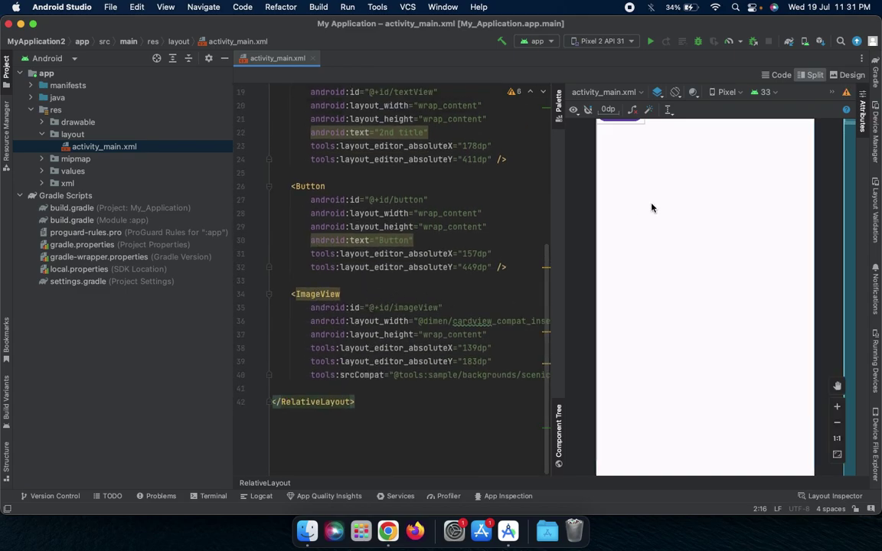
{"action": "scroll", "coordinate": [388, 287], "scroll_direction": "up", "scroll_amount": 3}
{"action": "scroll", "coordinate": [388, 287], "scroll_direction": "up", "scroll_amount": 8}
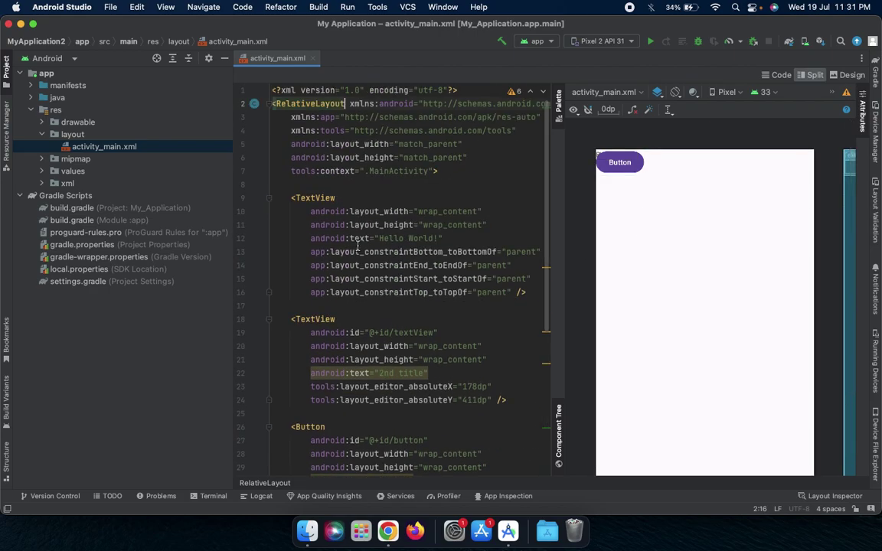
- Retype the line-2 root tag as LinearLayout using autocomplete
{"action": "double_click", "coordinate": [307, 104]}
{"action": "type", "text": "m/apk/res/andr"}
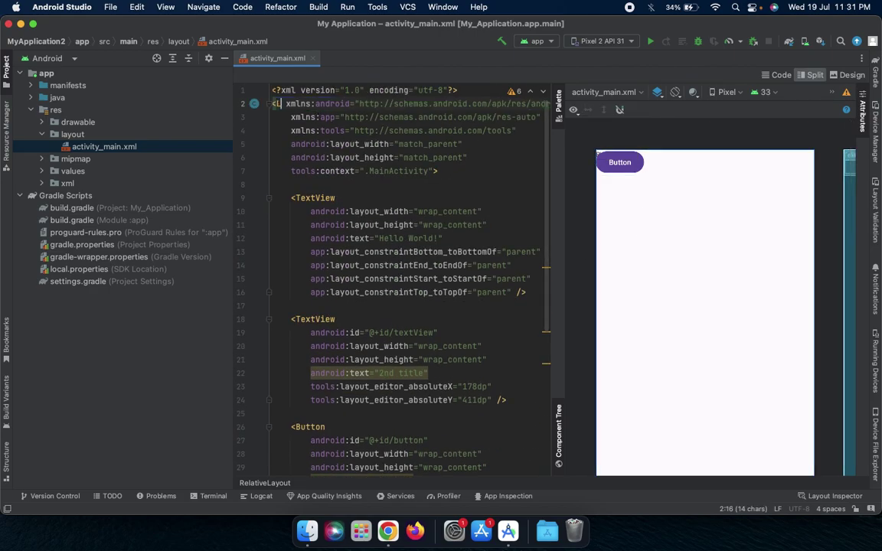
{"action": "type", "text": "Le"}
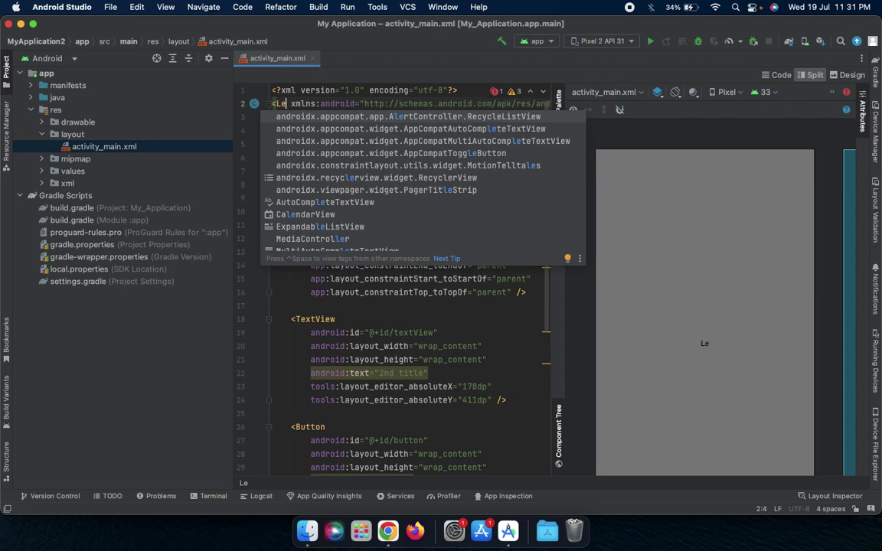
{"action": "scroll", "coordinate": [340, 220], "scroll_direction": "down", "scroll_amount": 4}
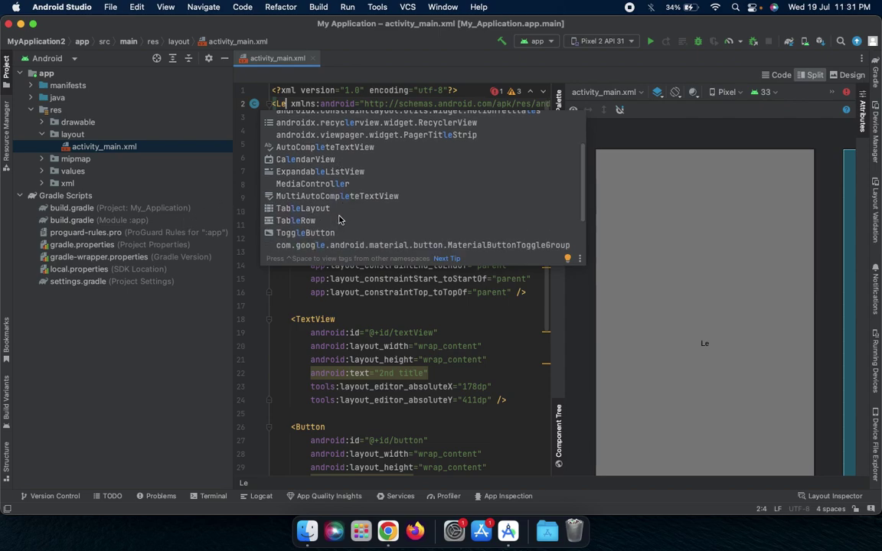
{"action": "type", "text": "a"}
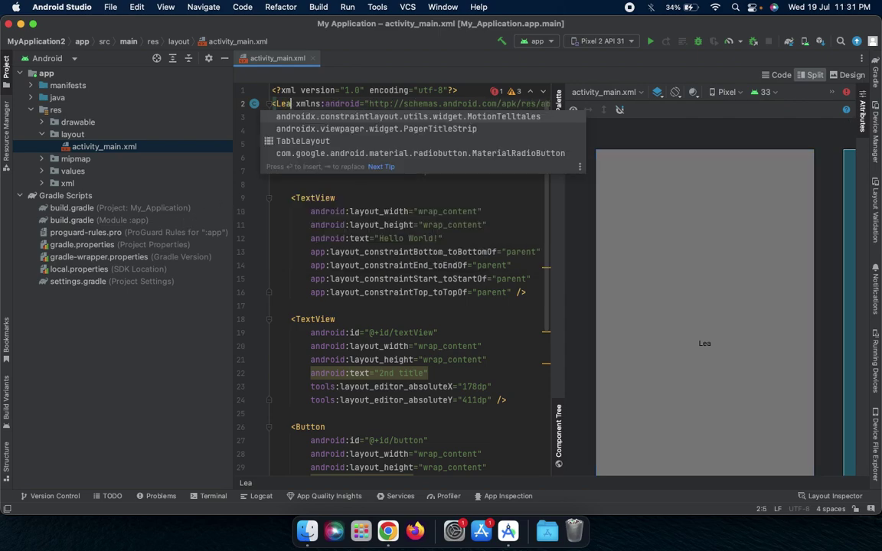
{"action": "key", "text": "BackSpace"}
{"action": "key", "text": "BackSpace"}
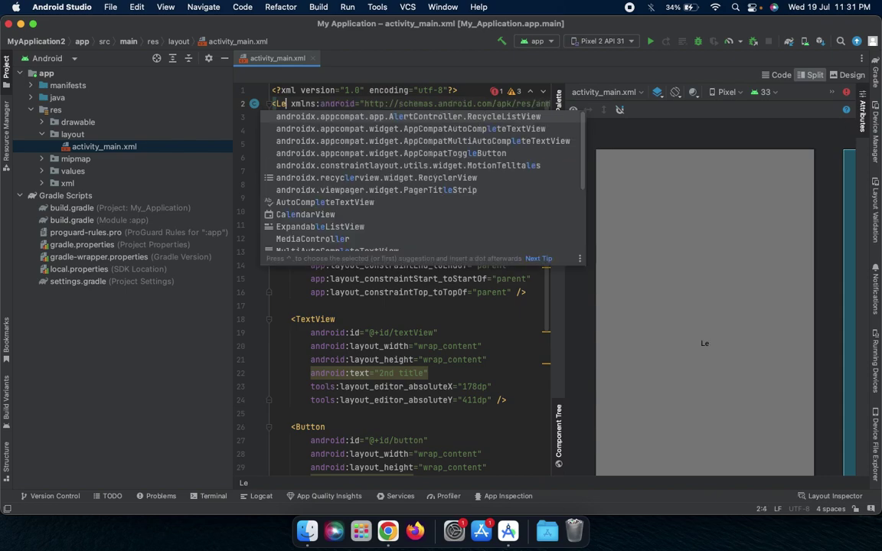
{"action": "type", "text": "in"}
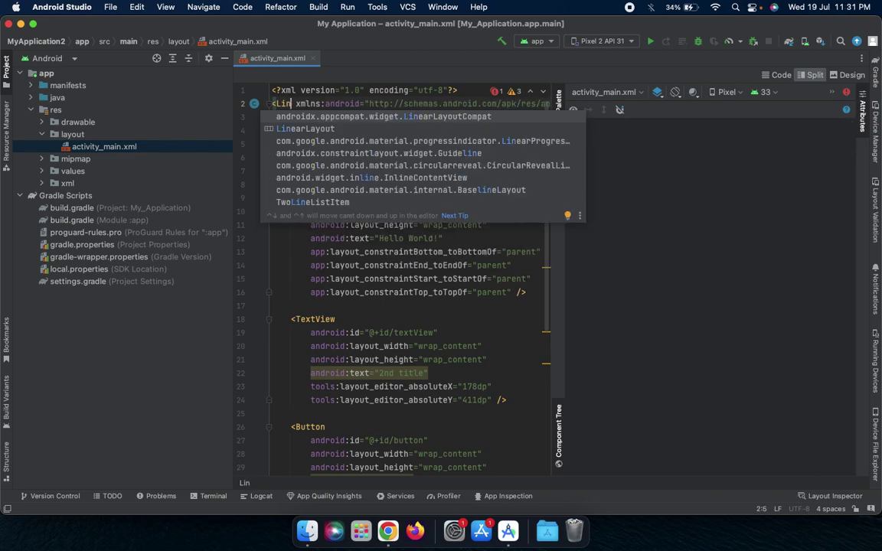
{"action": "left_click", "coordinate": [303, 129]}
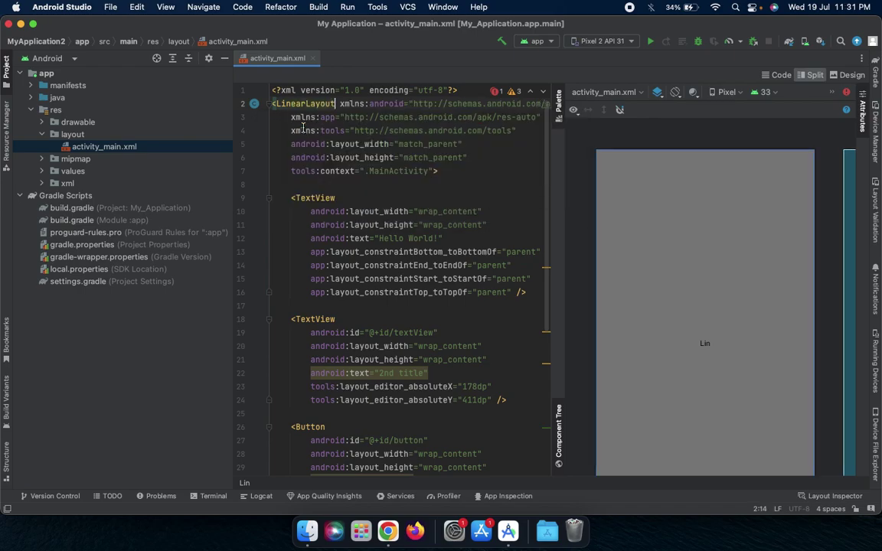
{"action": "scroll", "coordinate": [398, 297], "scroll_direction": "down", "scroll_amount": 6}
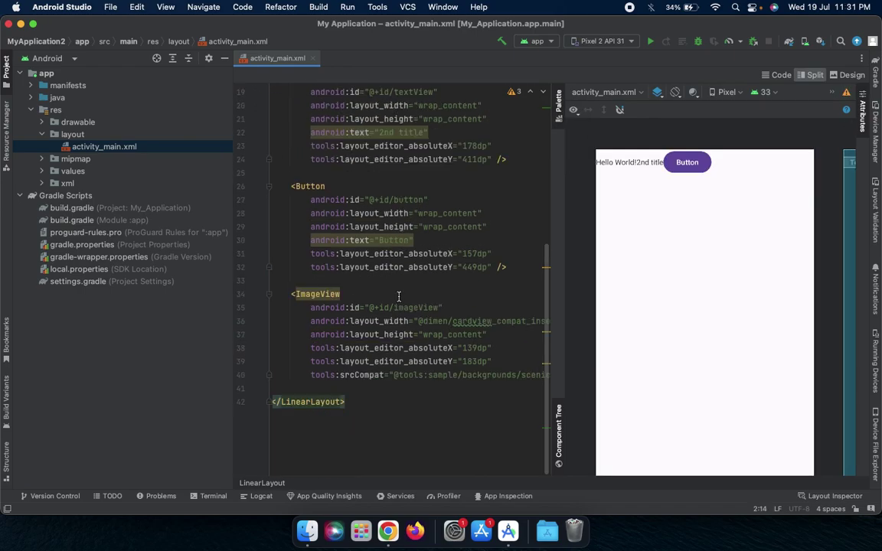
{"action": "scroll", "coordinate": [390, 378], "scroll_direction": "up", "scroll_amount": 3}
{"action": "scroll", "coordinate": [390, 378], "scroll_direction": "up", "scroll_amount": 5}
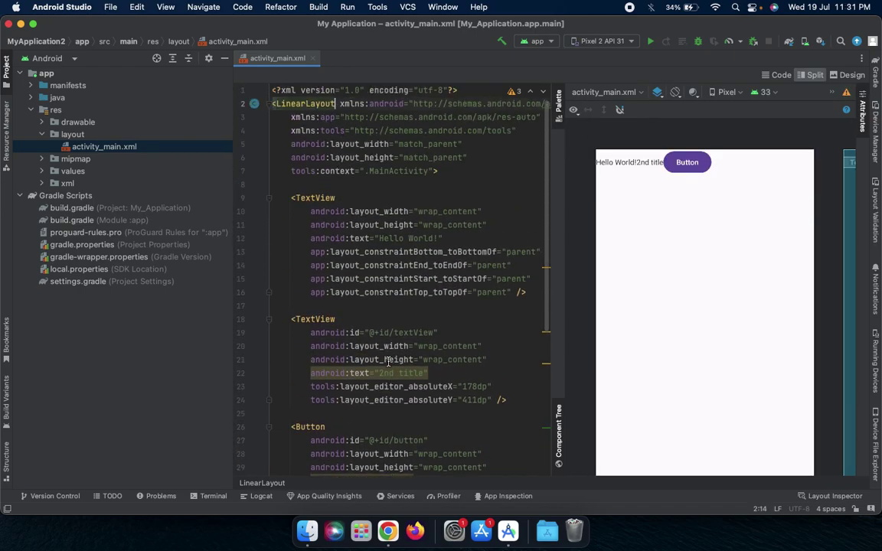
- Add android:orientation="vertical" to the root LinearLayout via code completion
{"action": "left_click", "coordinate": [471, 145]}
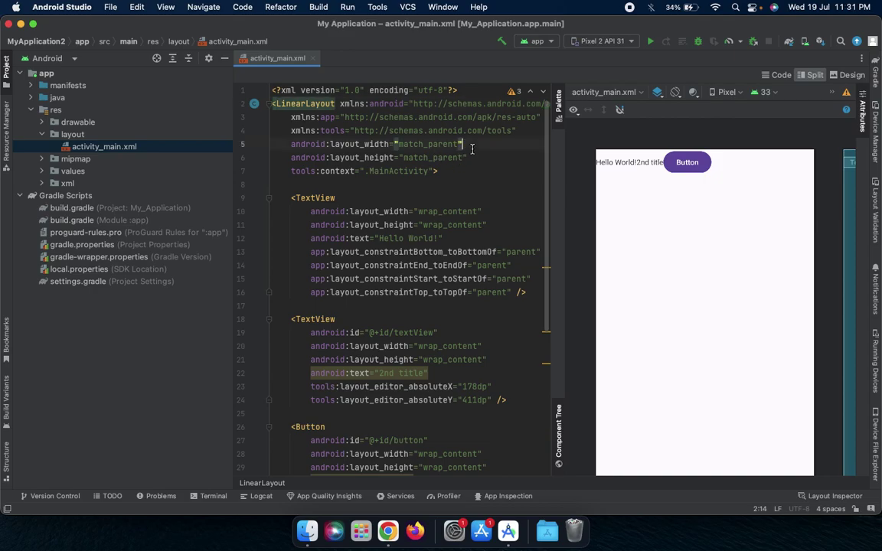
{"action": "key", "text": "Return"}
{"action": "type", "text": "or"}
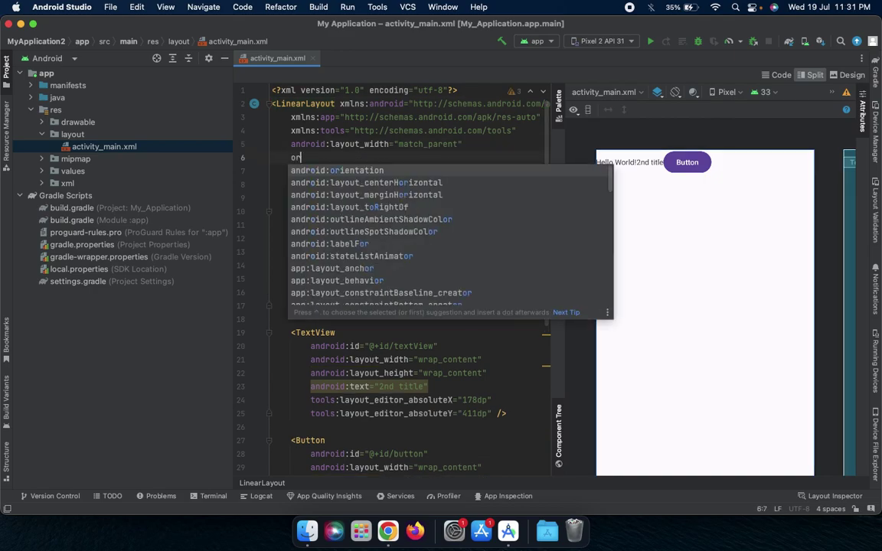
{"action": "type", "text": "i"}
{"action": "key", "text": "Return"}
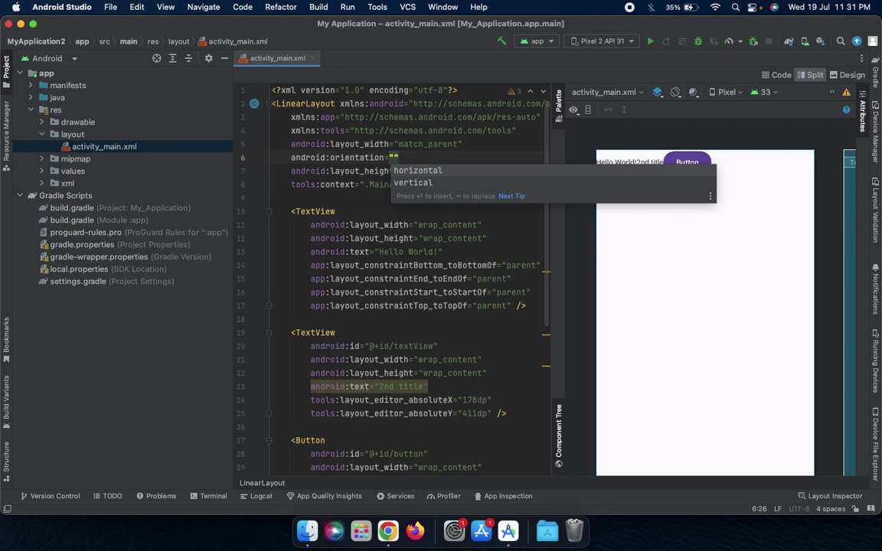
{"action": "double_click", "coordinate": [387, 183]}
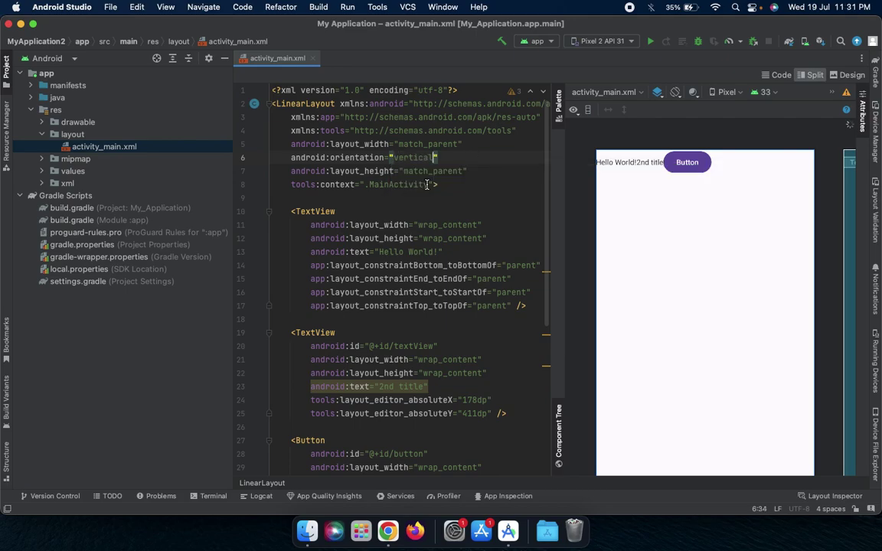
{"action": "scroll", "coordinate": [427, 185], "scroll_direction": "down", "scroll_amount": 10}
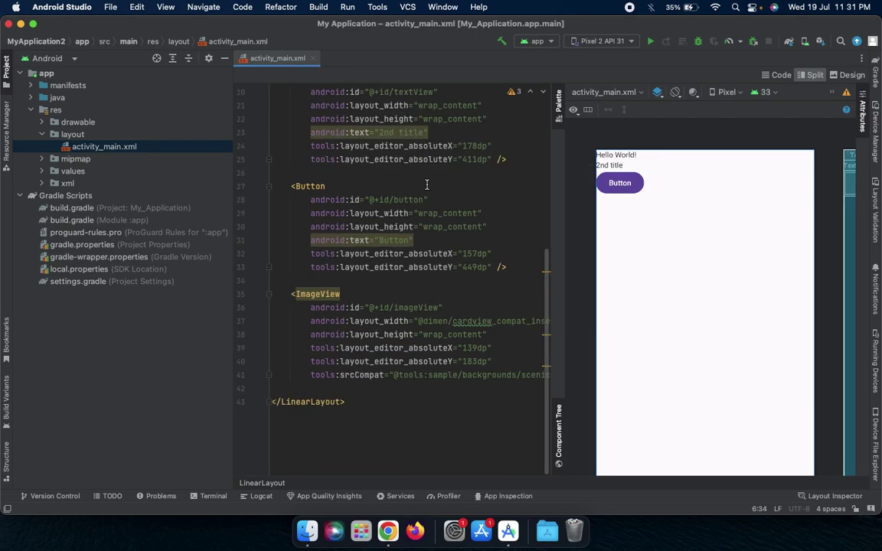
{"action": "scroll", "coordinate": [478, 350], "scroll_direction": "right", "scroll_amount": 5}
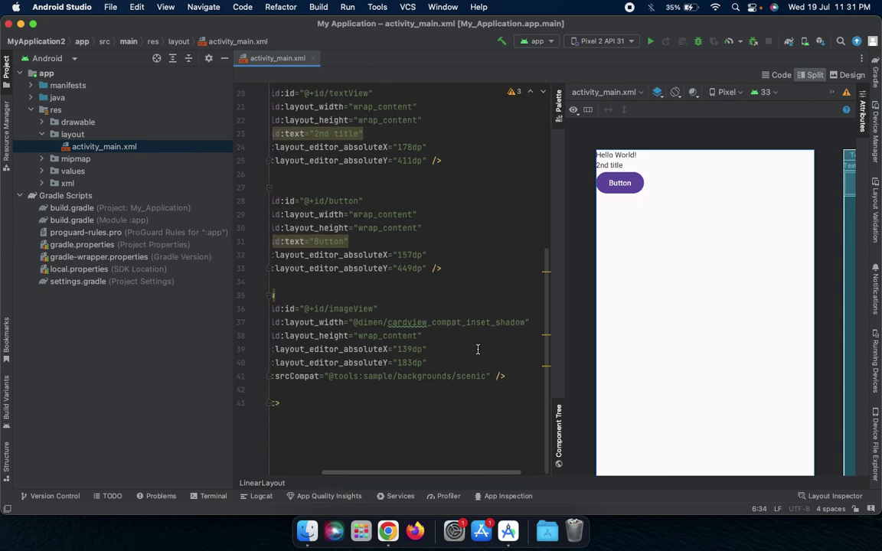
{"action": "scroll", "coordinate": [478, 350], "scroll_direction": "left", "scroll_amount": 1}
{"action": "scroll", "coordinate": [478, 349], "scroll_direction": "left", "scroll_amount": 3}
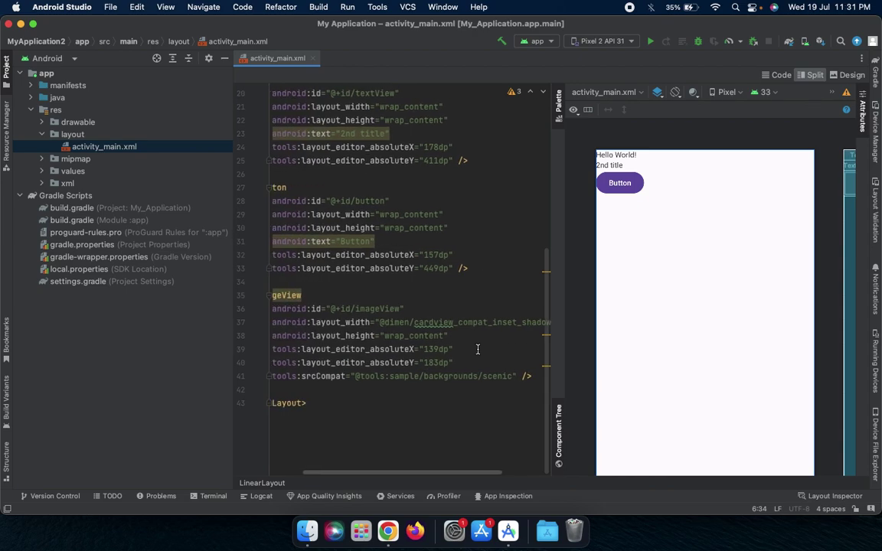
{"action": "scroll", "coordinate": [478, 350], "scroll_direction": "left", "scroll_amount": 2}
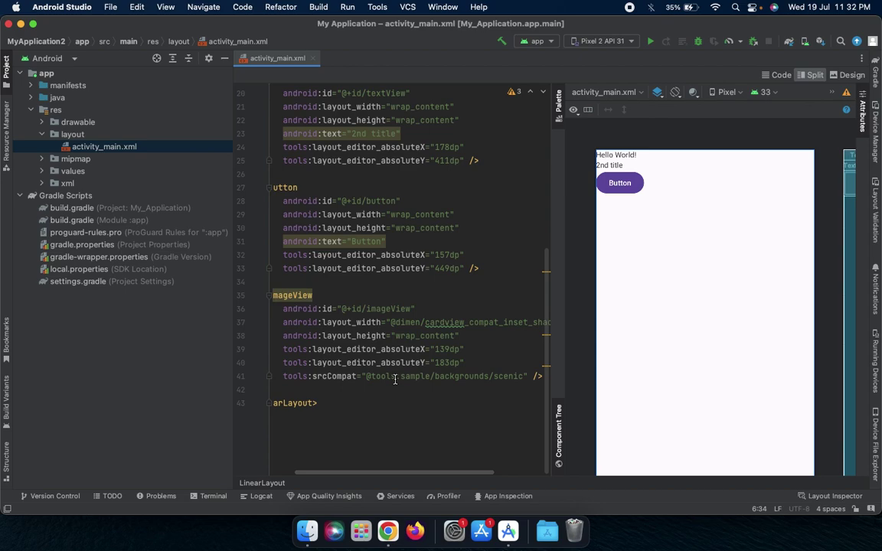
- Replace the ImageView's layout_width value with match_parent in the XML editor
{"action": "left_click", "coordinate": [391, 322]}
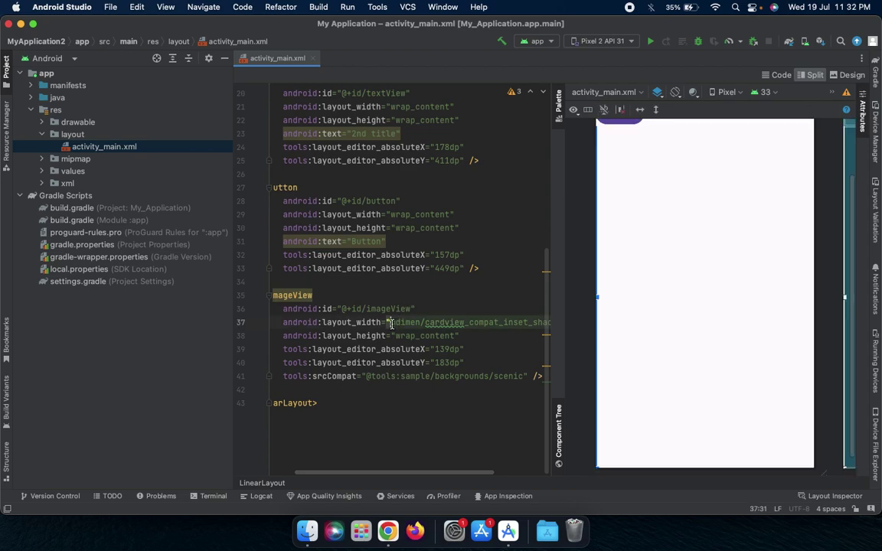
{"action": "scroll", "coordinate": [459, 345], "scroll_direction": "right", "scroll_amount": 3}
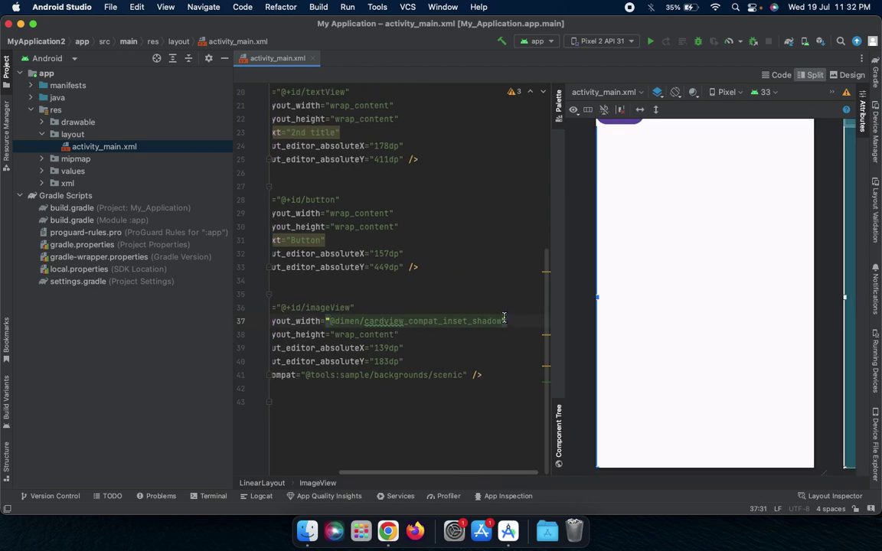
{"action": "left_click_drag", "start_coordinate": [503, 320], "coordinate": [331, 321]}
{"action": "key", "text": "BackSpace"}
{"action": "type", "text": "m"}
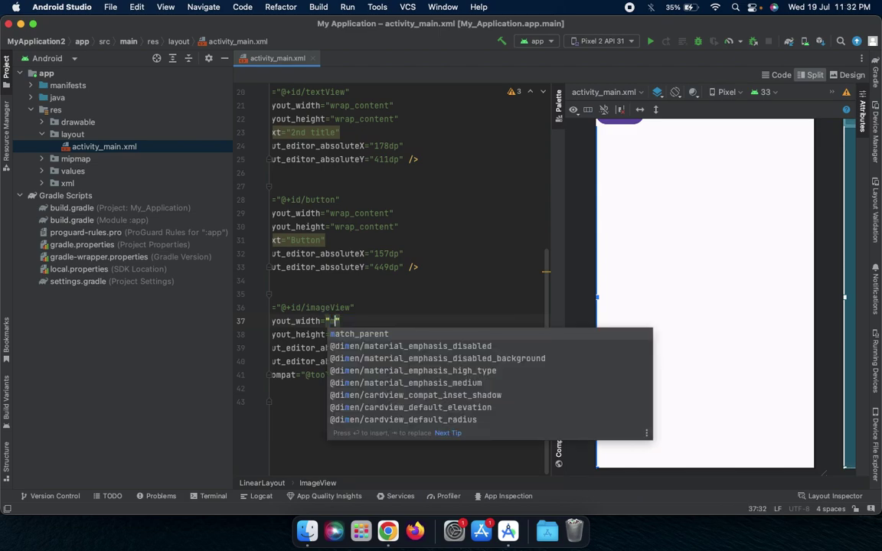
{"action": "key", "text": "Escape"}
{"action": "type", "text": "atch_parent"}
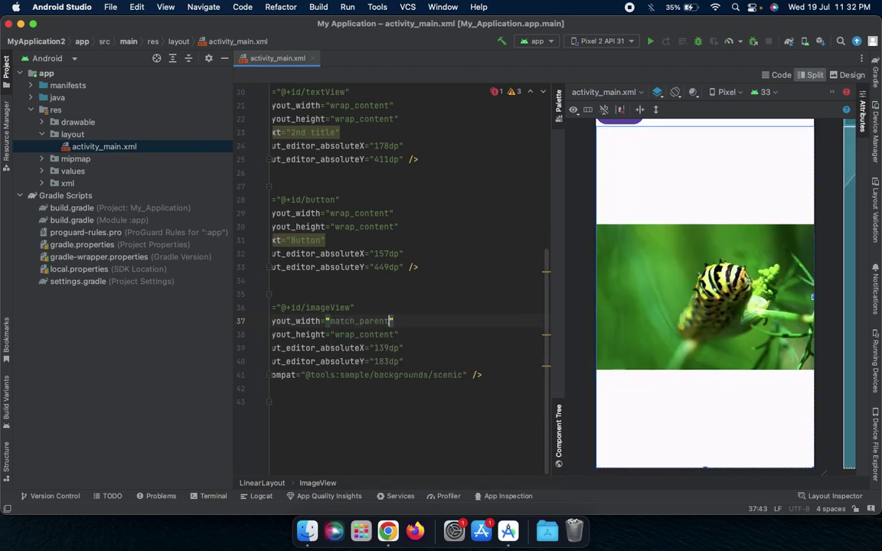
{"action": "scroll", "coordinate": [382, 268], "scroll_direction": "up", "scroll_amount": 5}
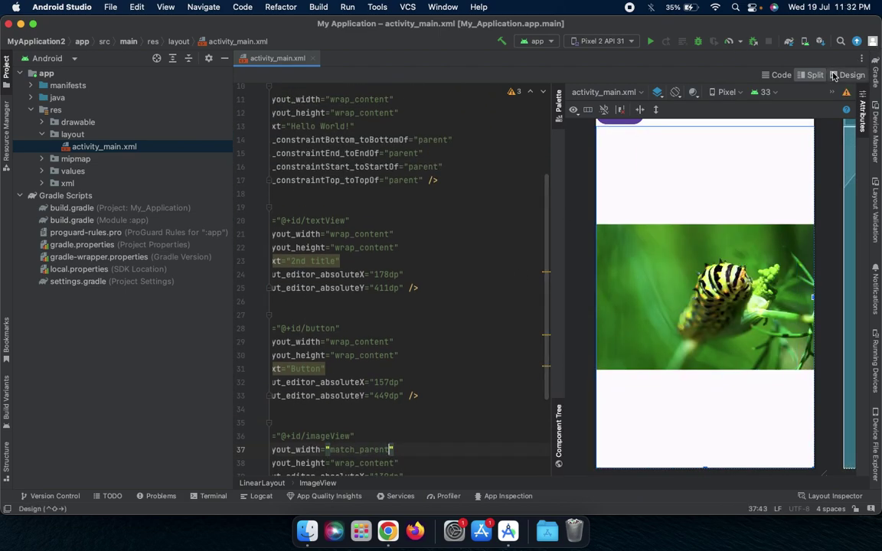
{"action": "left_click", "coordinate": [834, 74]}
{"action": "scroll", "coordinate": [543, 234], "scroll_direction": "up", "scroll_amount": 5}
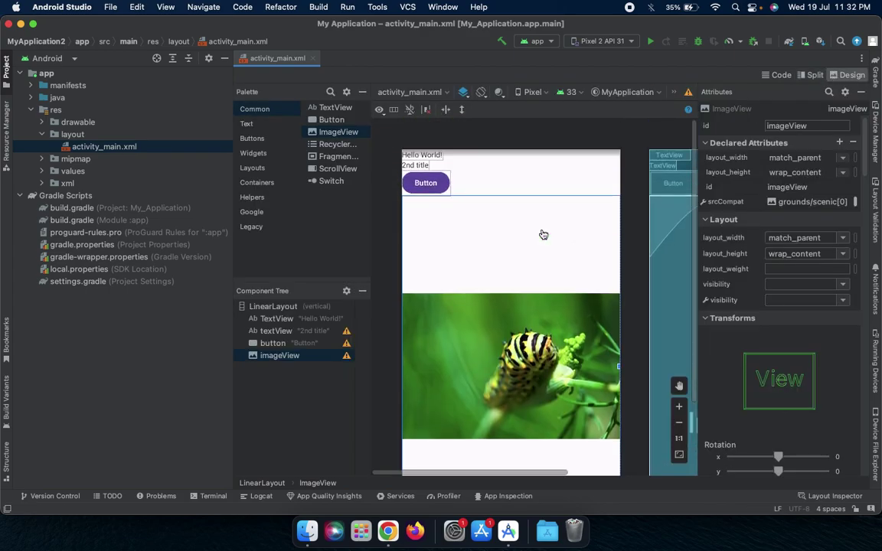
{"action": "mouse_move", "coordinate": [510, 306]}
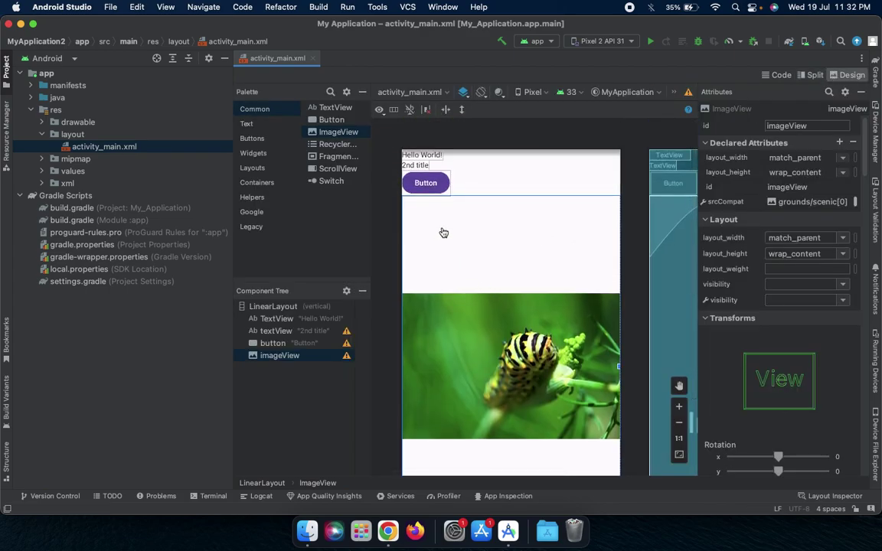
{"action": "scroll", "coordinate": [444, 232], "scroll_direction": "down", "scroll_amount": 5}
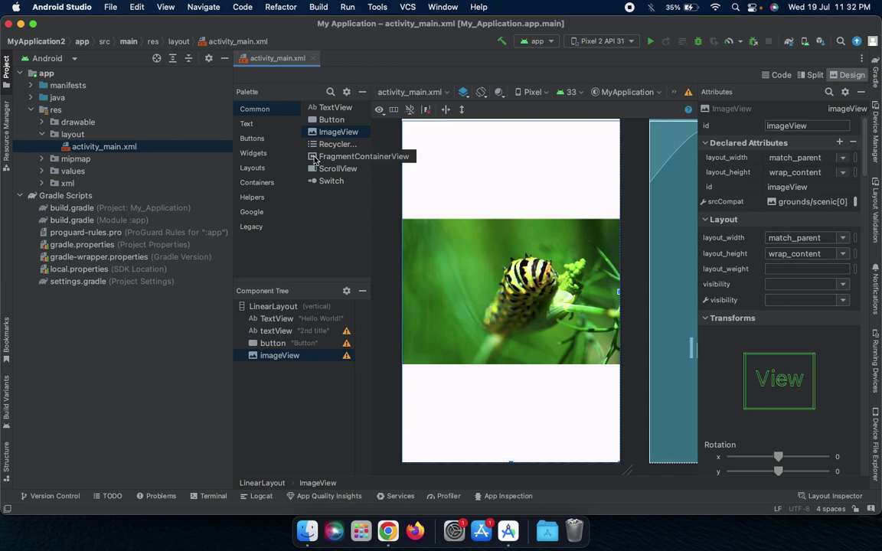
- Browse the Palette's TextView, Button and ImageView entries
{"action": "left_click", "coordinate": [331, 145]}
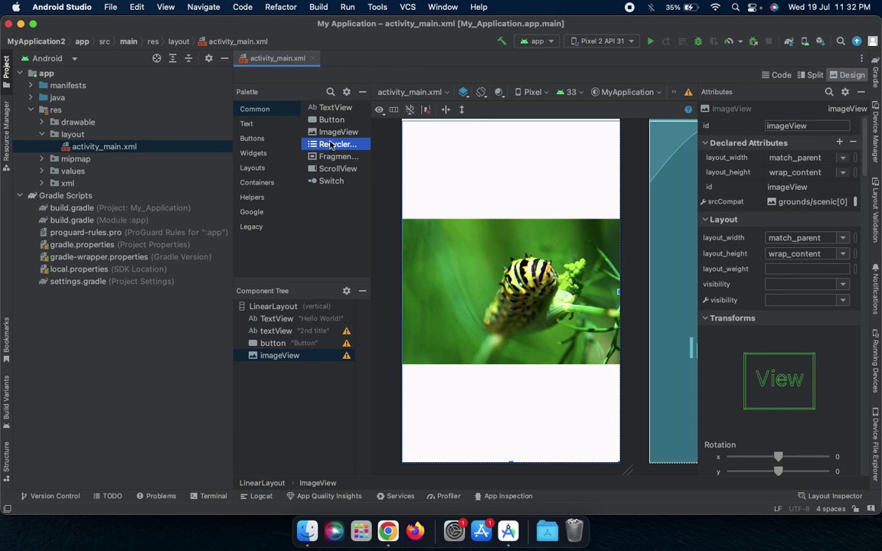
{"action": "left_click", "coordinate": [342, 133]}
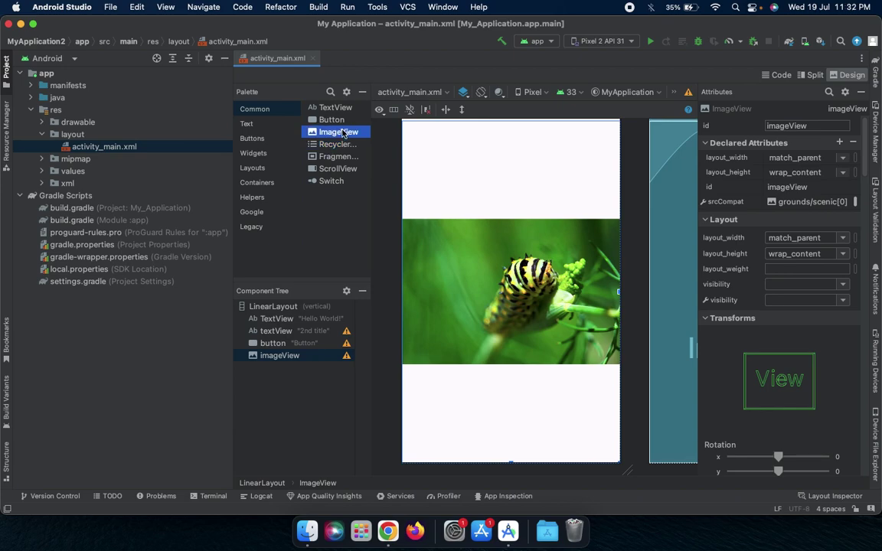
{"action": "left_click", "coordinate": [331, 121]}
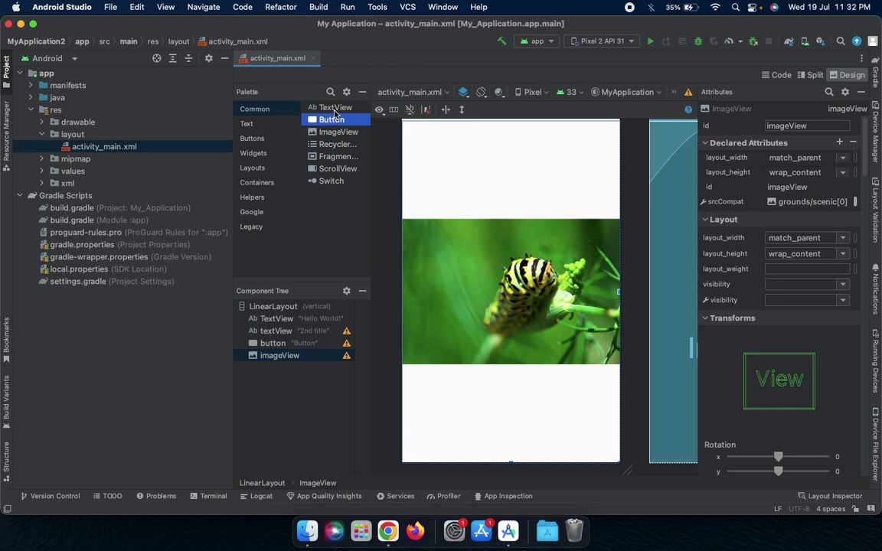
{"action": "left_click", "coordinate": [337, 108]}
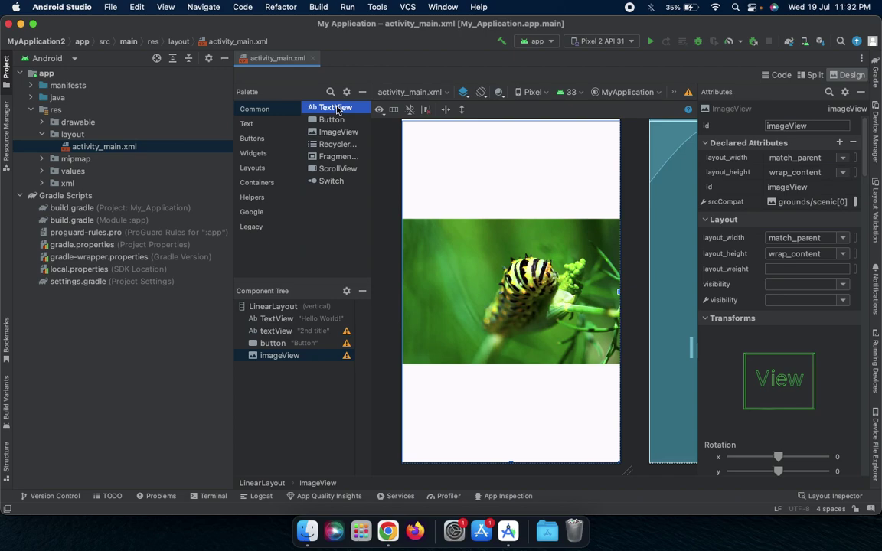
{"action": "left_click", "coordinate": [332, 120]}
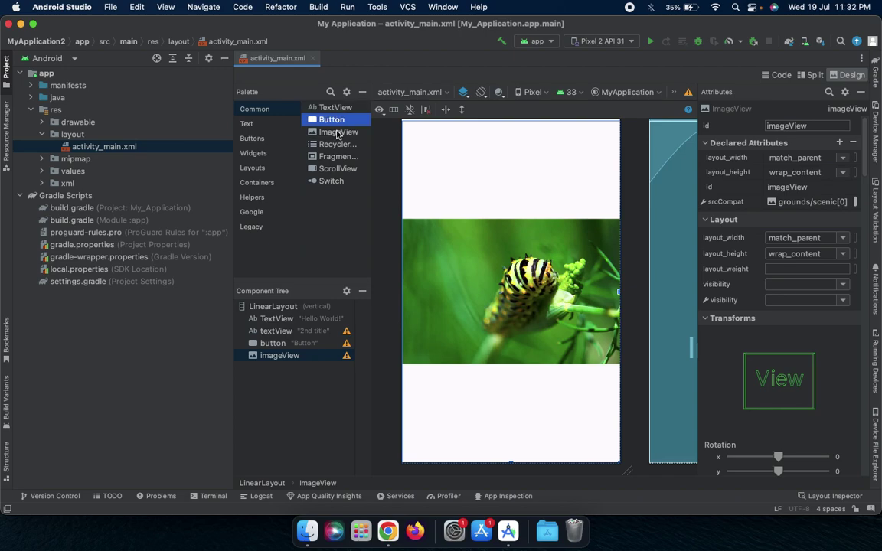
{"action": "left_click", "coordinate": [338, 133]}
{"action": "left_click", "coordinate": [332, 120]}
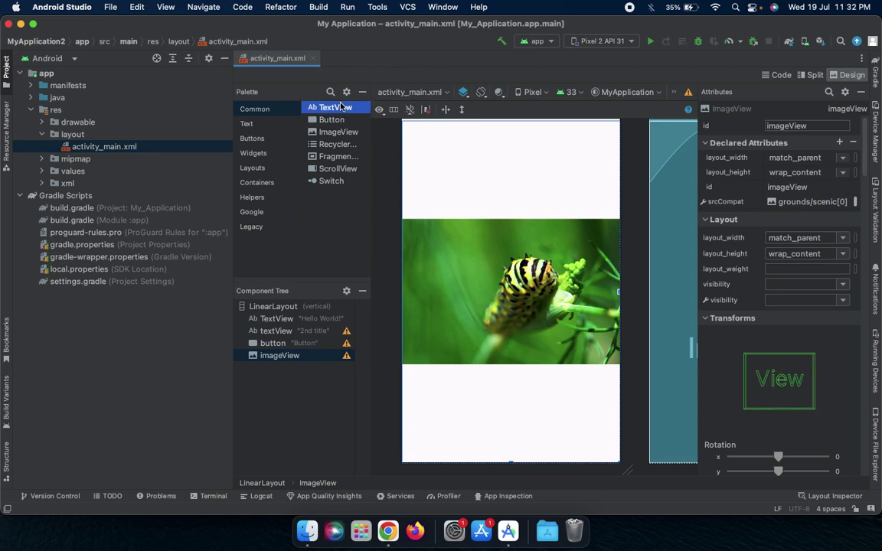
{"action": "left_click", "coordinate": [331, 120]}
{"action": "left_click", "coordinate": [338, 133]}
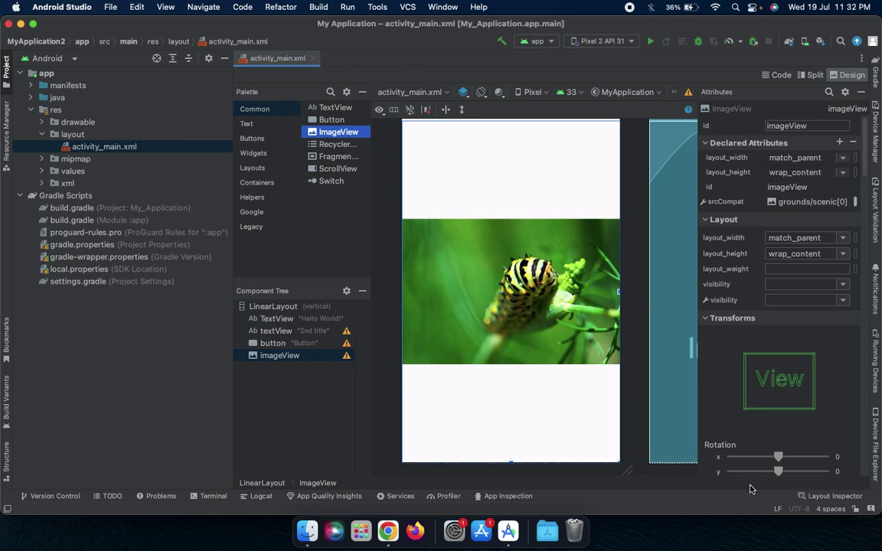
- Zoom out the canvas and look over the TextView, Button and ImageView entries again
{"action": "left_click", "coordinate": [678, 423]}
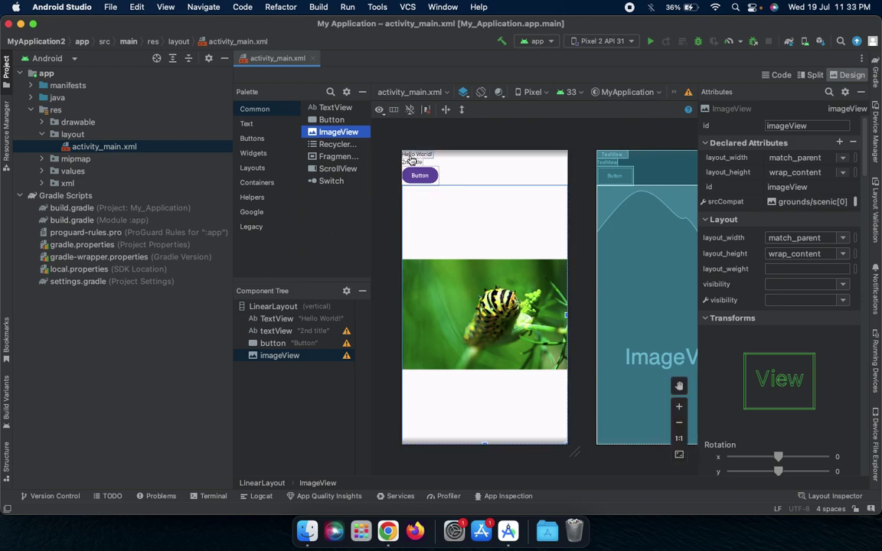
{"action": "left_click", "coordinate": [337, 108]}
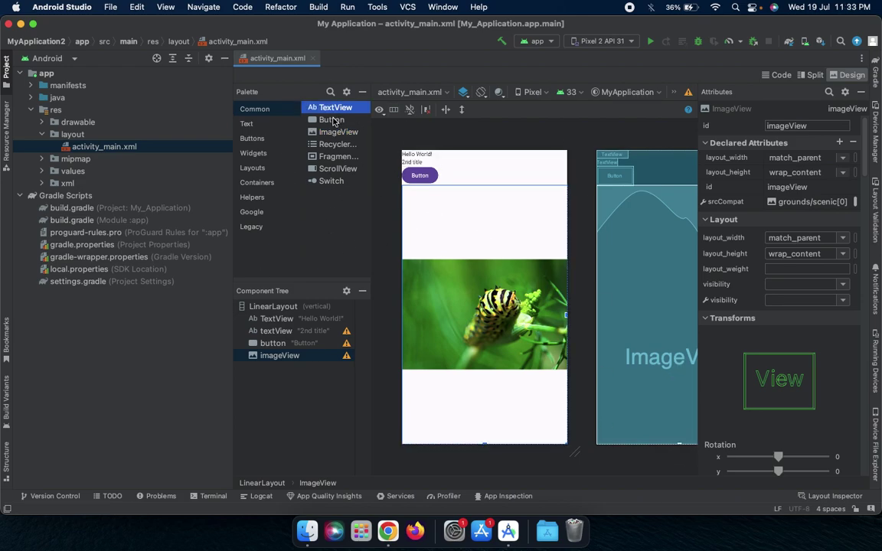
{"action": "left_click", "coordinate": [331, 119]}
{"action": "left_click", "coordinate": [339, 131]}
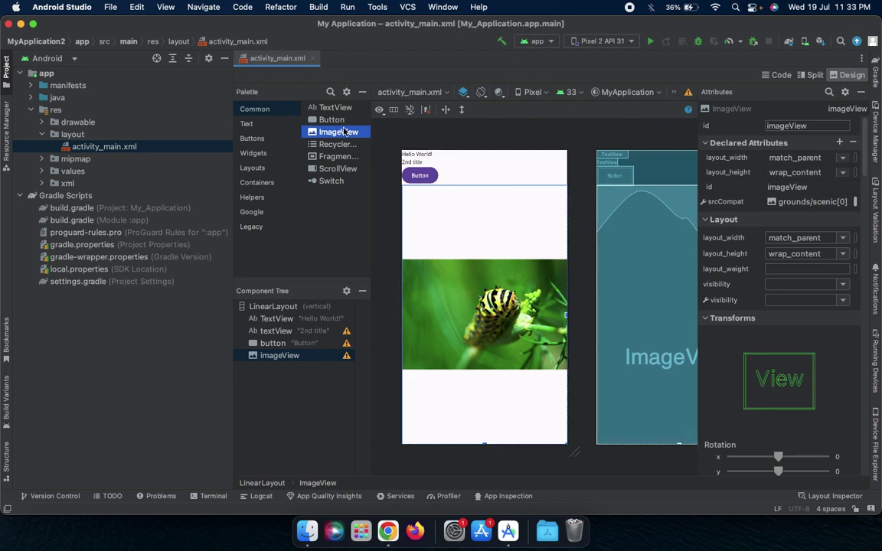
{"action": "left_click", "coordinate": [332, 119]}
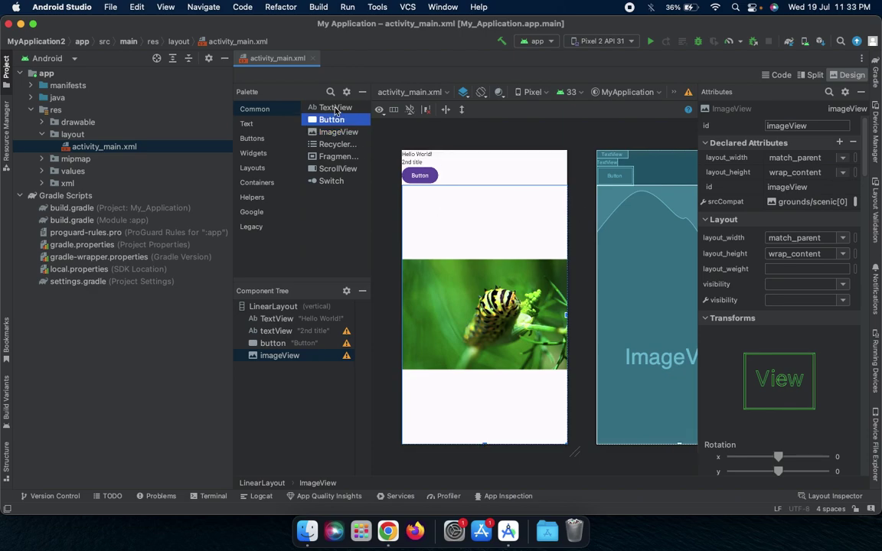
{"action": "left_click", "coordinate": [334, 108]}
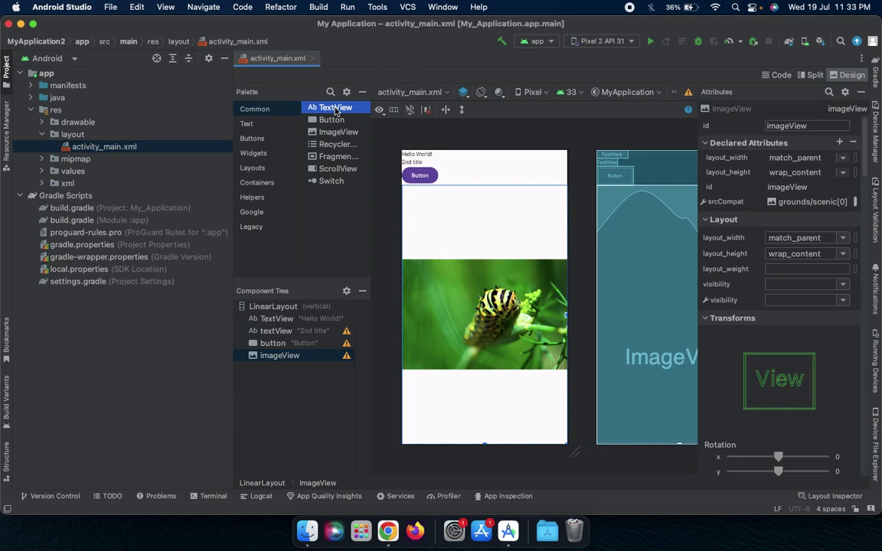